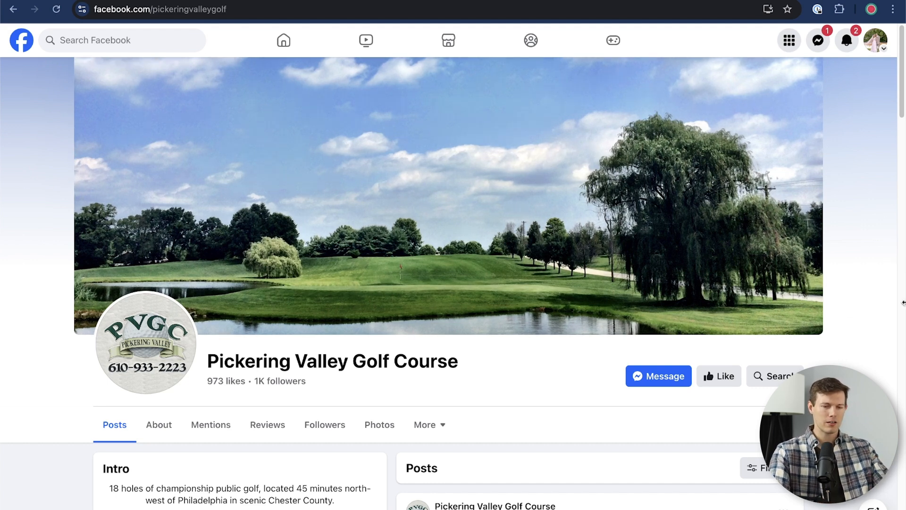
scroll(853, 301, "down", 2)
scroll(853, 304, "down", 5)
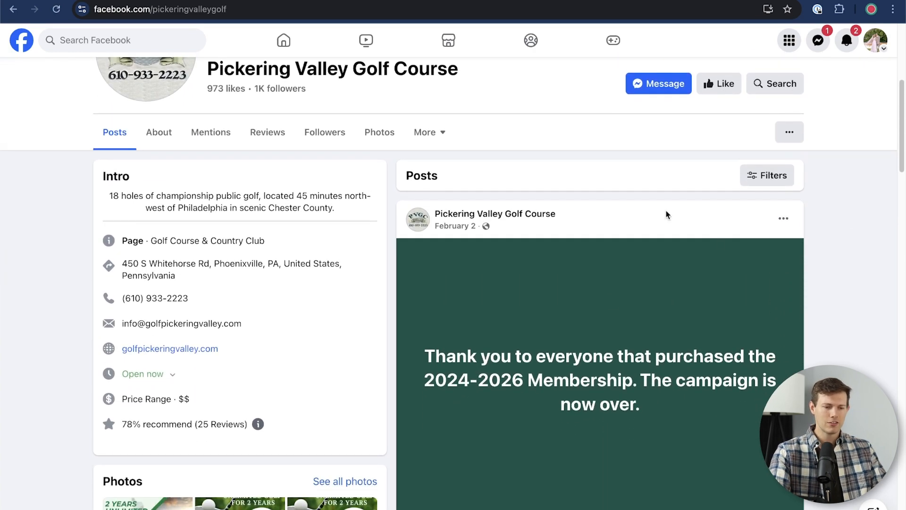
scroll(743, 455, "down", 3)
scroll(742, 456, "down", 8)
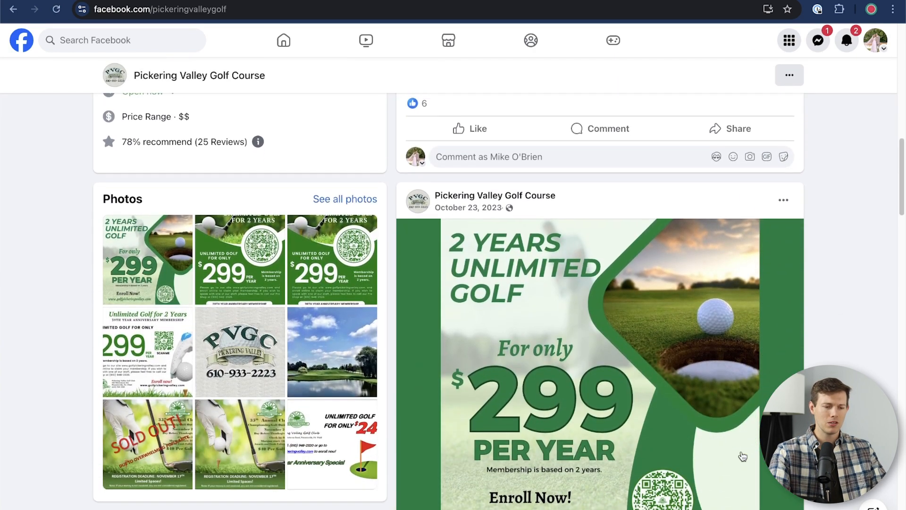
scroll(743, 455, "up", 2)
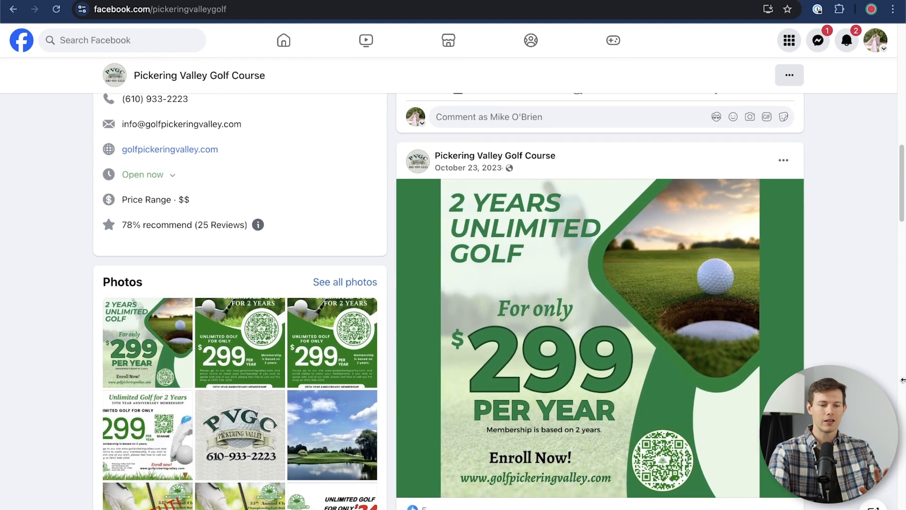
scroll(860, 371, "down", 2)
scroll(860, 372, "down", 1)
scroll(869, 345, "up", 3)
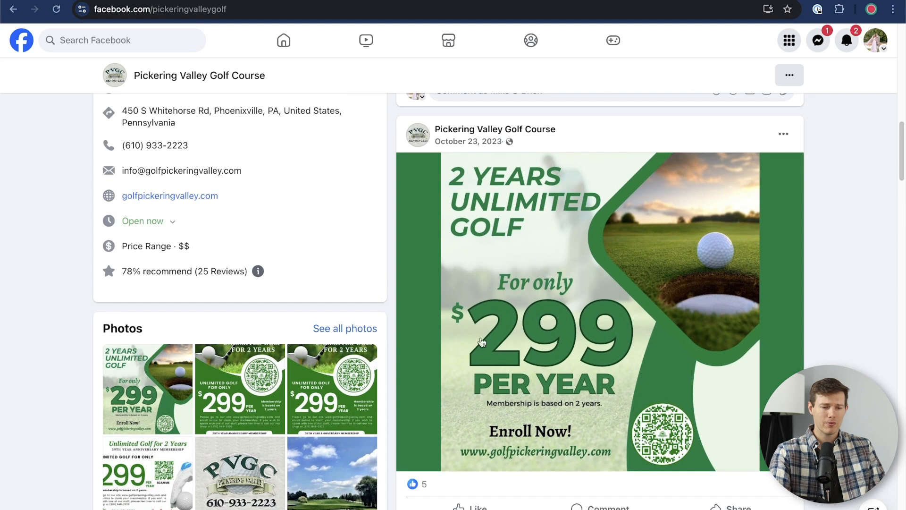
scroll(903, 364, "up", 1)
scroll(903, 365, "up", 6)
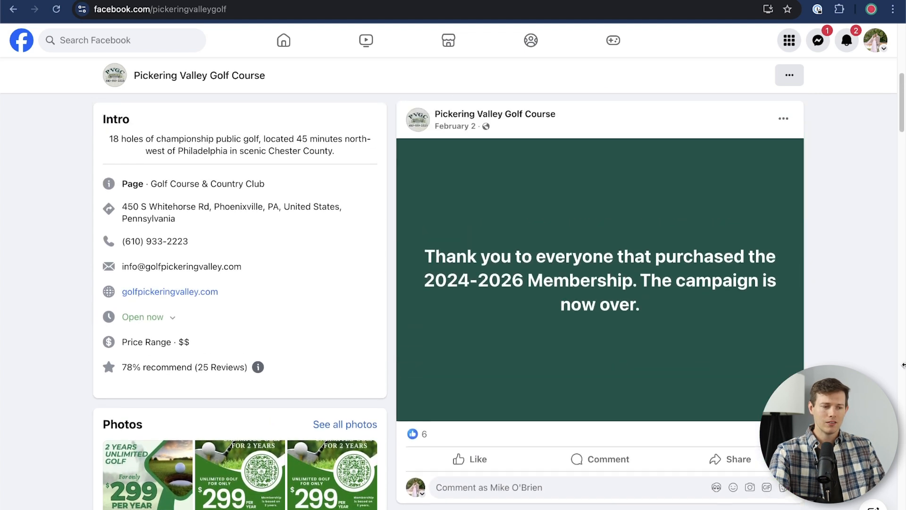
scroll(65, 380, "down", 3)
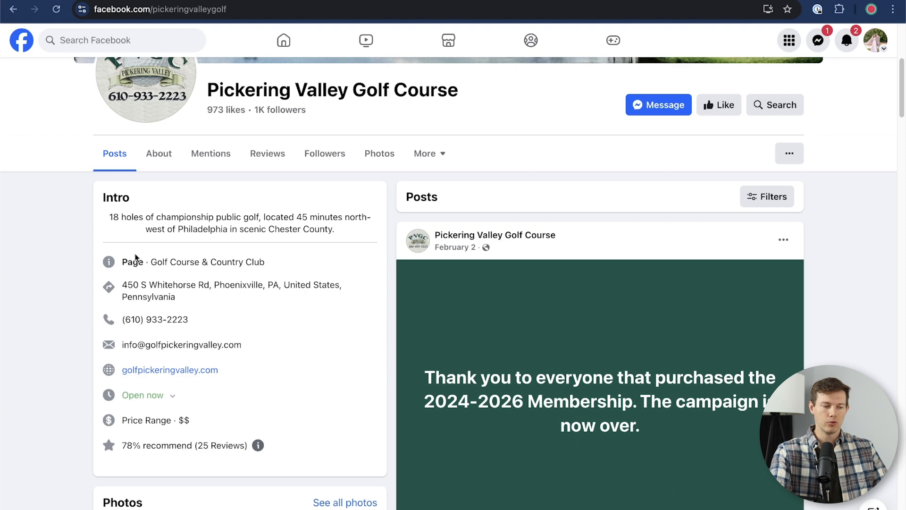
scroll(122, 337, "up", 5)
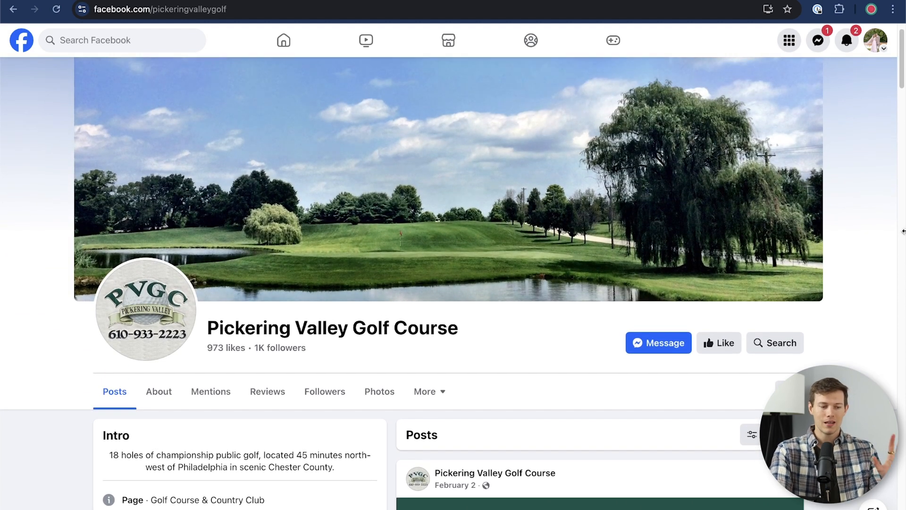
scroll(880, 246, "down", 15)
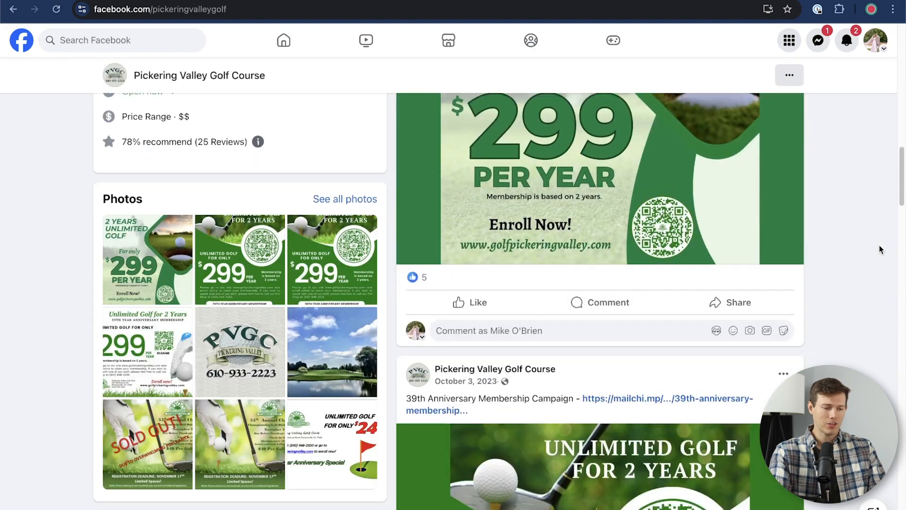
scroll(880, 249, "up", 15)
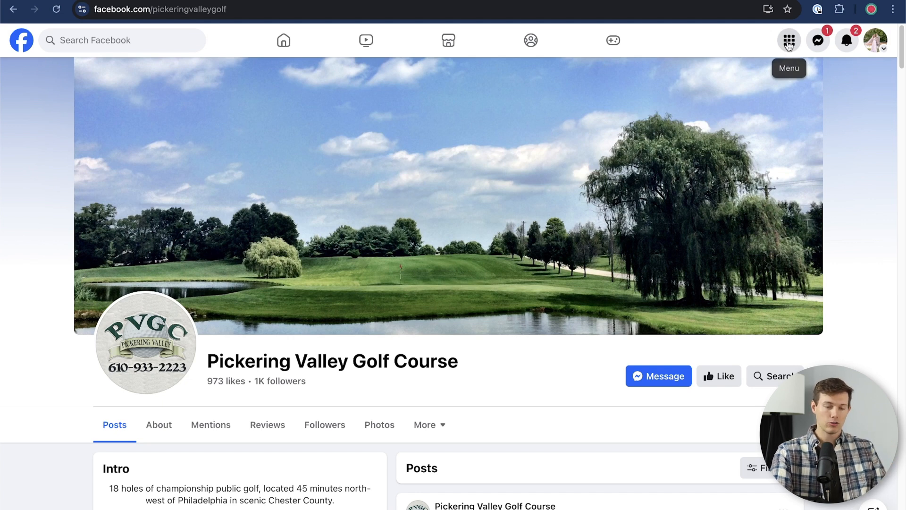
- Start a new business Page from the Menu's Create section and focus the Page name field
left_click(788, 45)
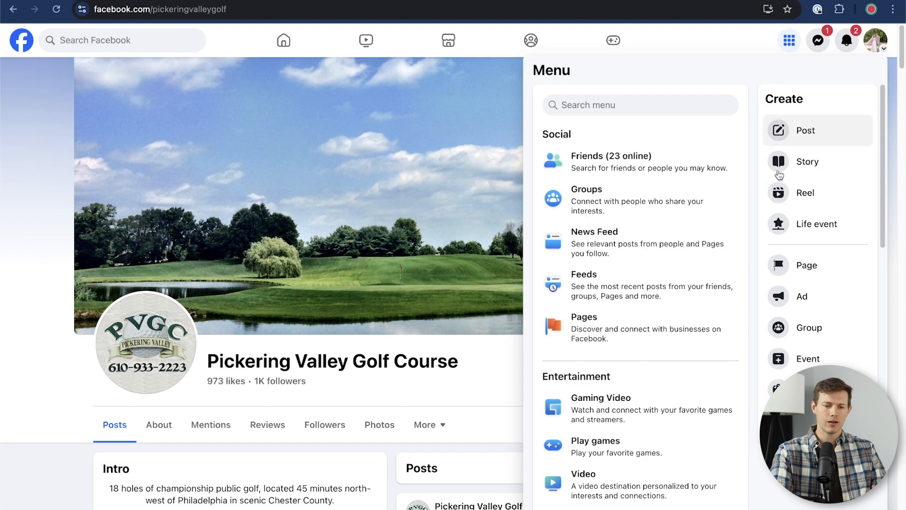
left_click(810, 265)
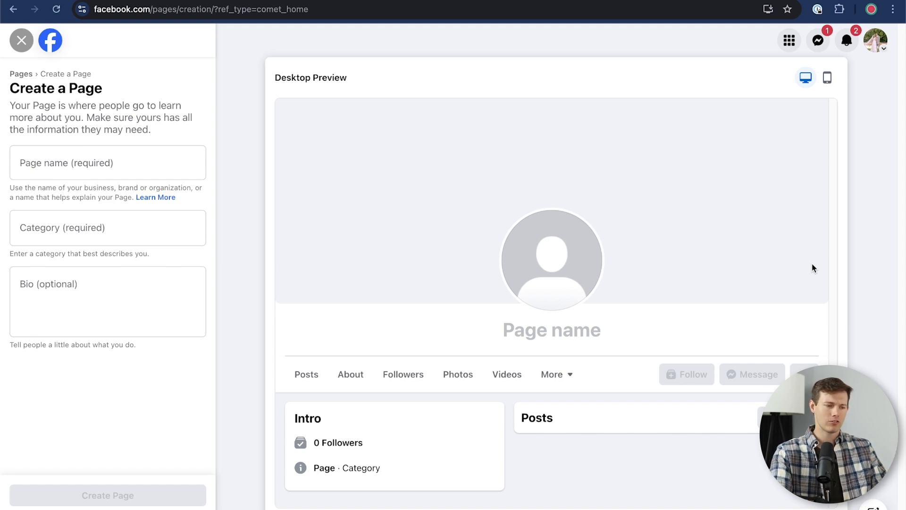
left_click(55, 164)
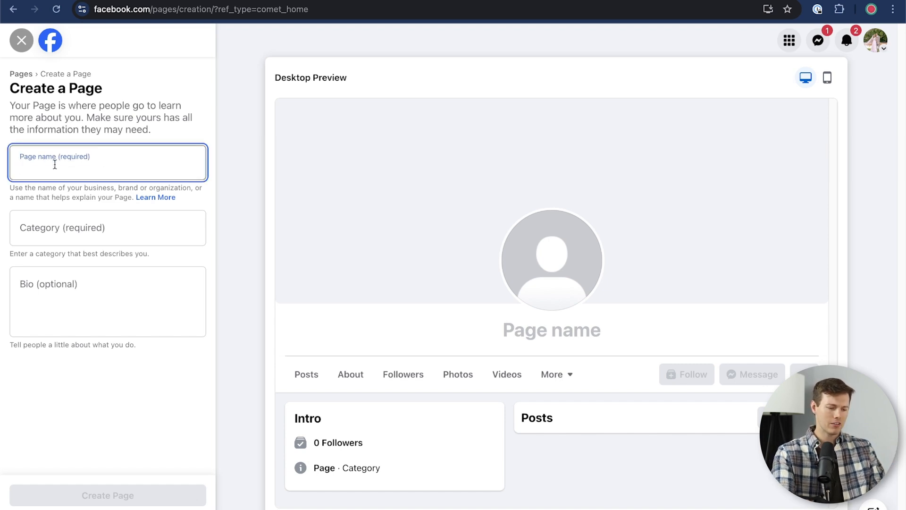
- Name the Page 'Willow Grove Window Washing' and choose Home Window Service as its category
type("Willow ")
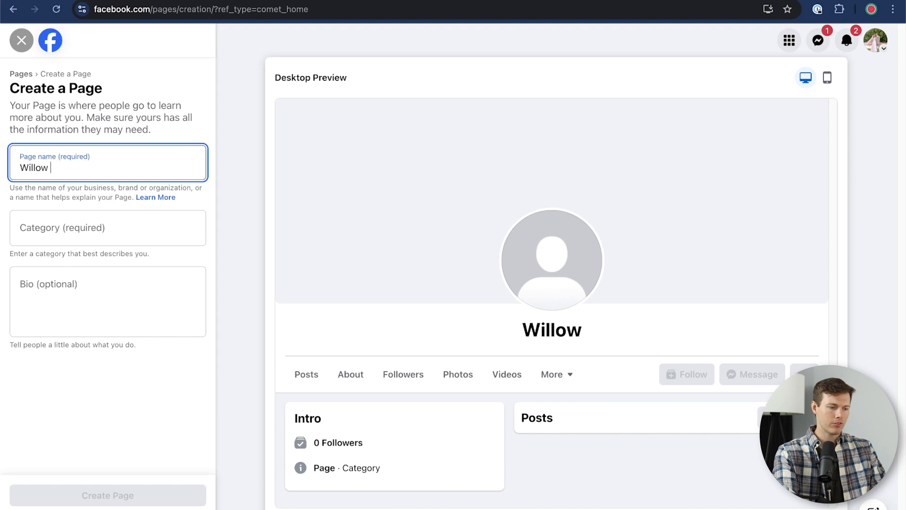
type("Grove Window Washing")
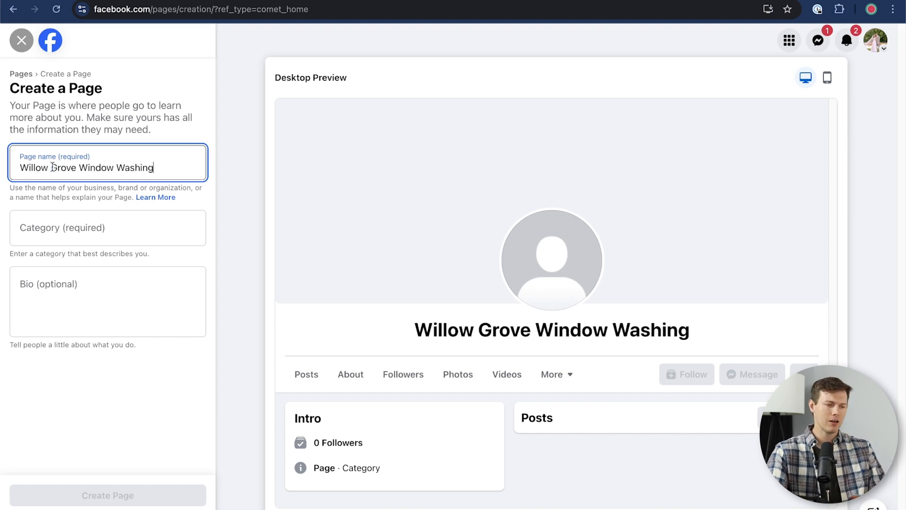
left_click(61, 232)
type("window washing")
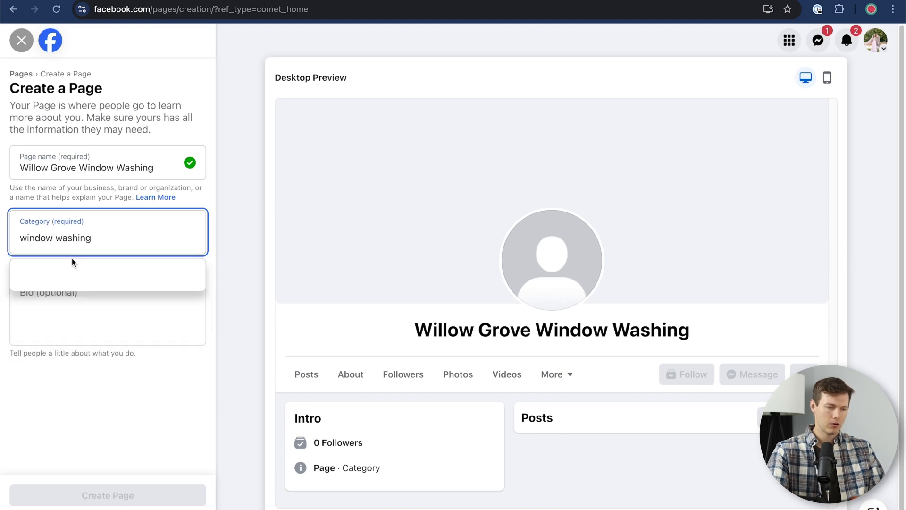
key("alt+BackSpace")
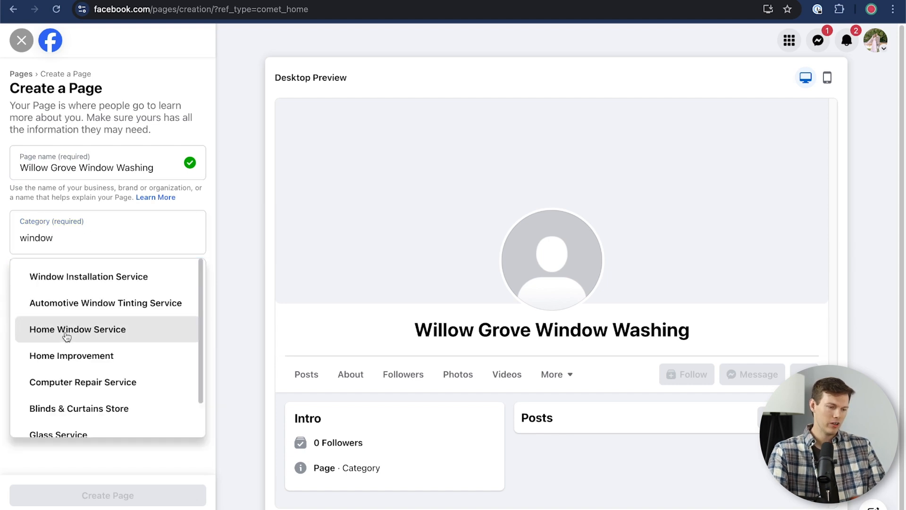
left_click(69, 327)
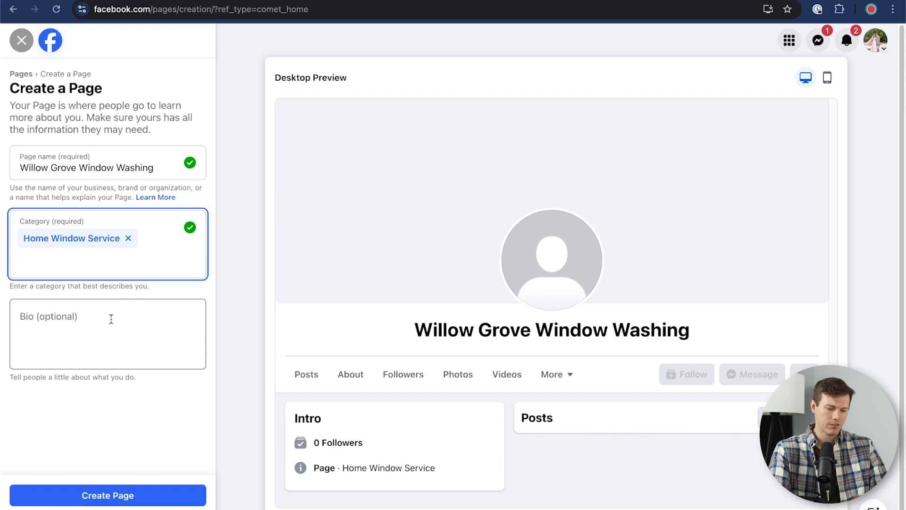
- Add Cleaning Service and Home Improvement as further Page categories
type("cleaning")
left_click(84, 306)
left_click(170, 312)
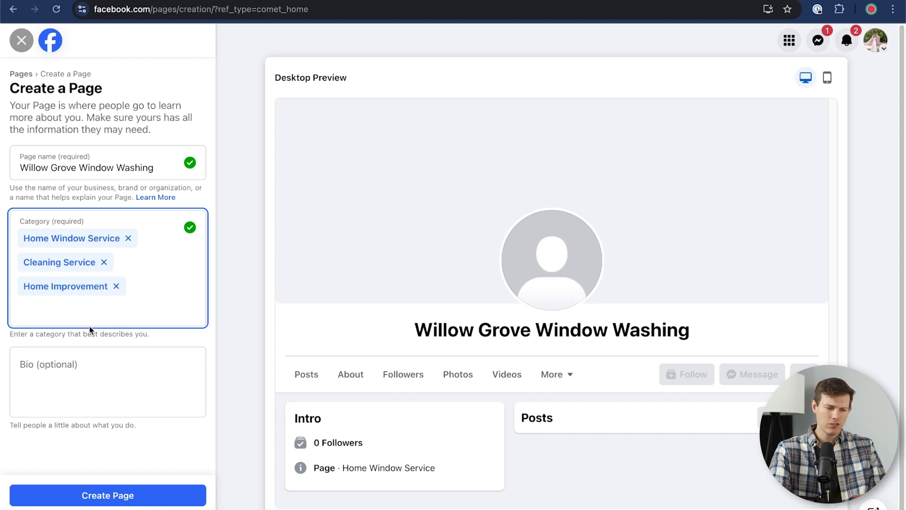
- Paste the prepared bio about locally-owned window cleaning, removing its trailing exclamation mark
left_click(76, 371)
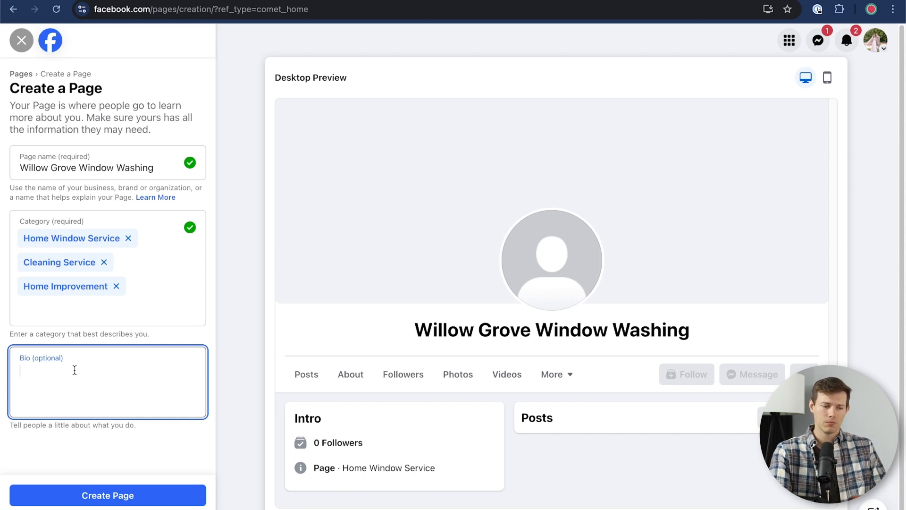
type("Willow Grove Window Washing is a trusted, locally-owned business serving the Philadelphia suburbs with professional window cleaning services. With a commitment to quality, they offer residential and commercial window washing, ensuring a streak-free finish!")
key("BackSpace")
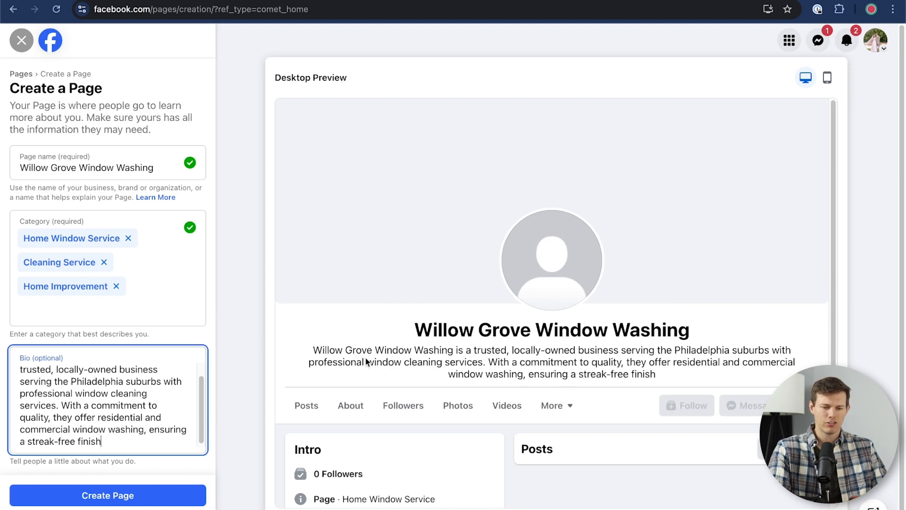
scroll(130, 435, "down", 1)
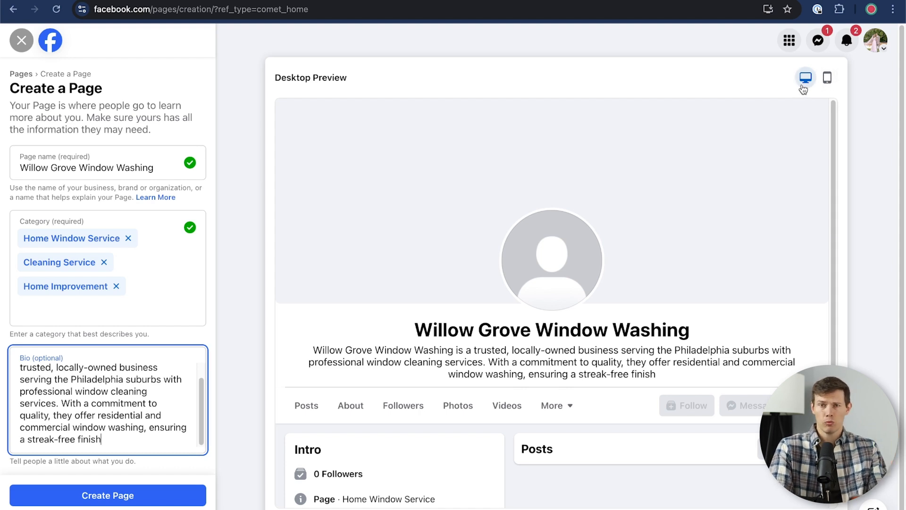
- Compare the mobile and desktop previews, then create the Page
left_click(829, 78)
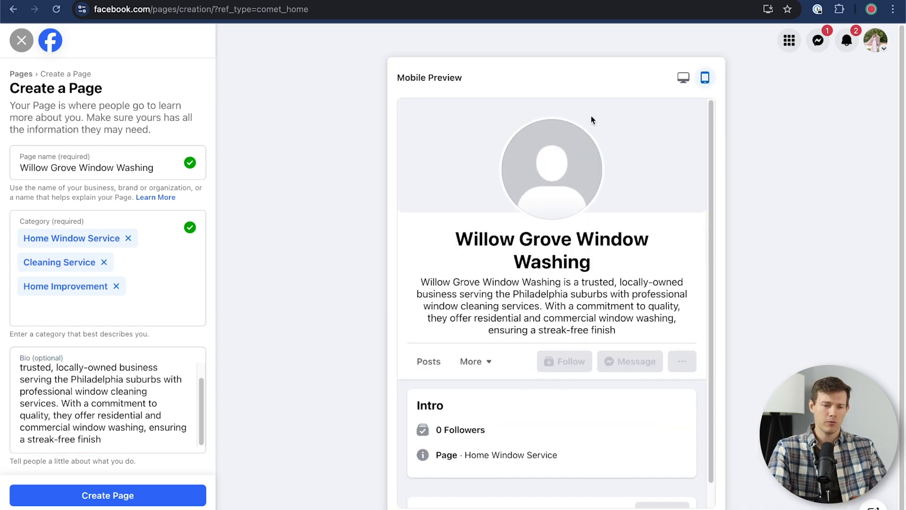
left_click(682, 78)
left_click(822, 76)
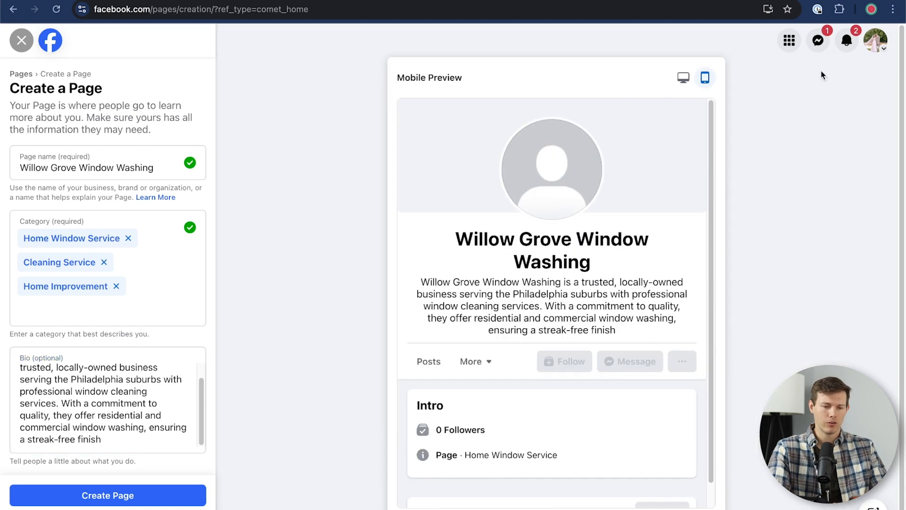
left_click(684, 78)
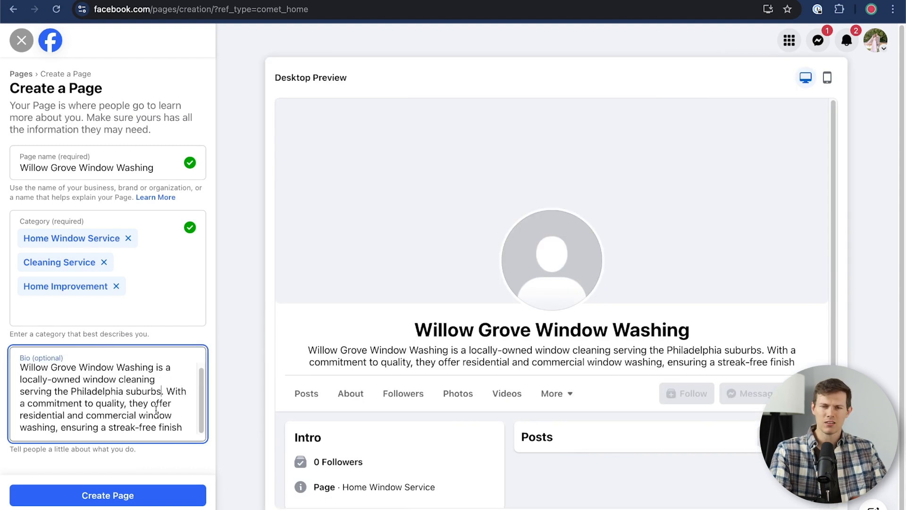
left_click(91, 496)
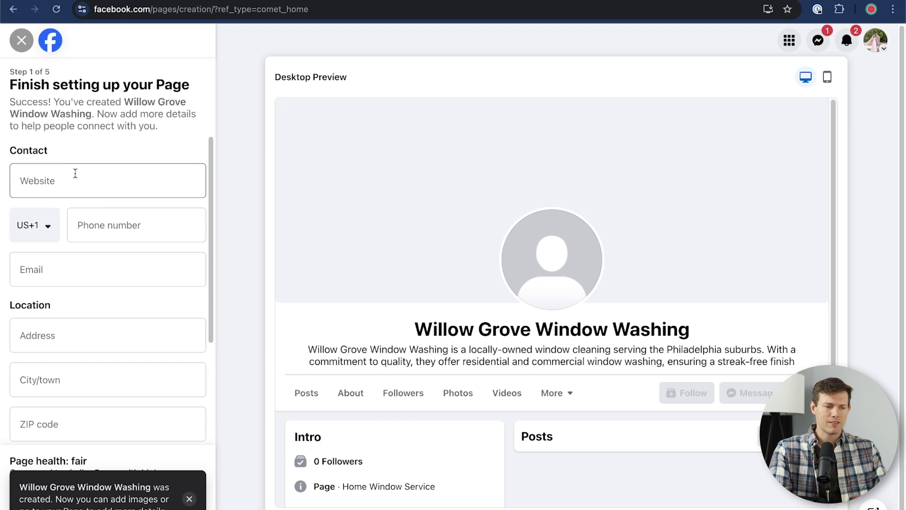
- Enter the business phone number and contact e-mail address
left_click(95, 225)
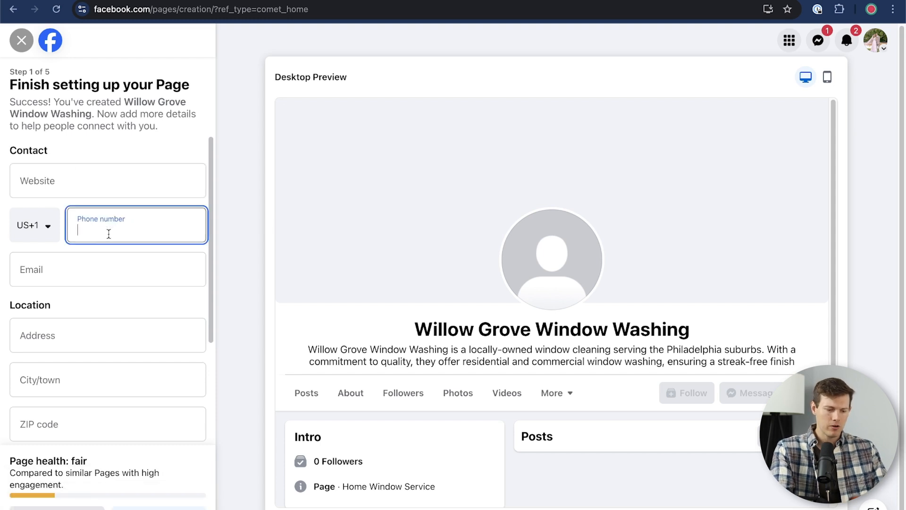
type("2155551234")
left_click(61, 271)
- Fill in the street address, city and ZIP code, and choose to list specific opening hours
key("Tab")
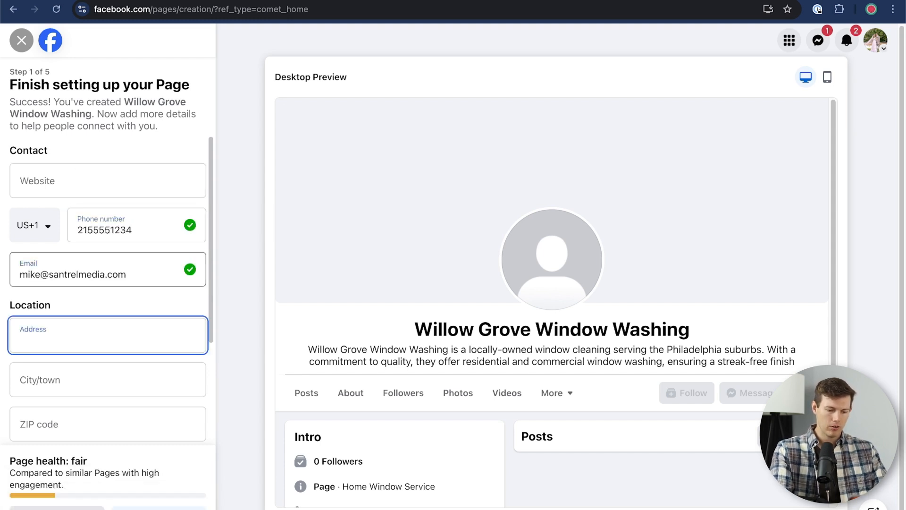
key("Tab")
type("Willow Grove")
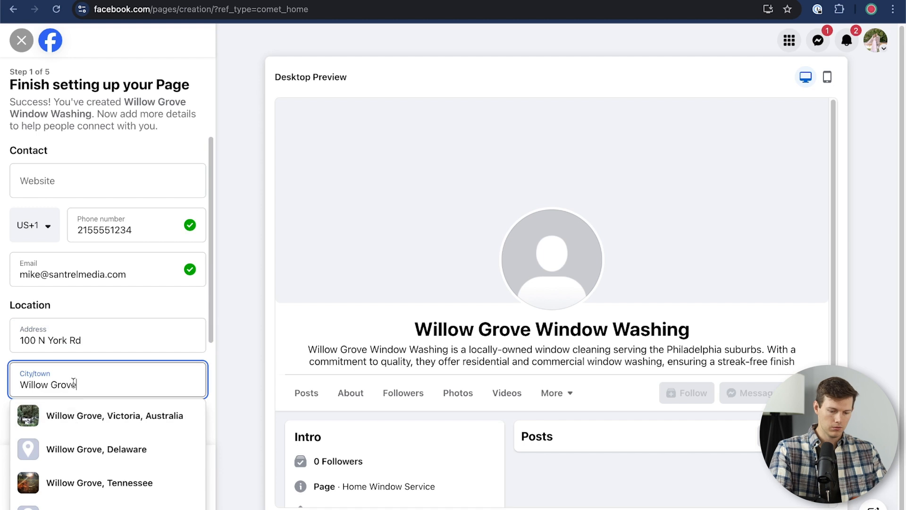
type(", Pennsylvania")
key("Tab")
type("19040")
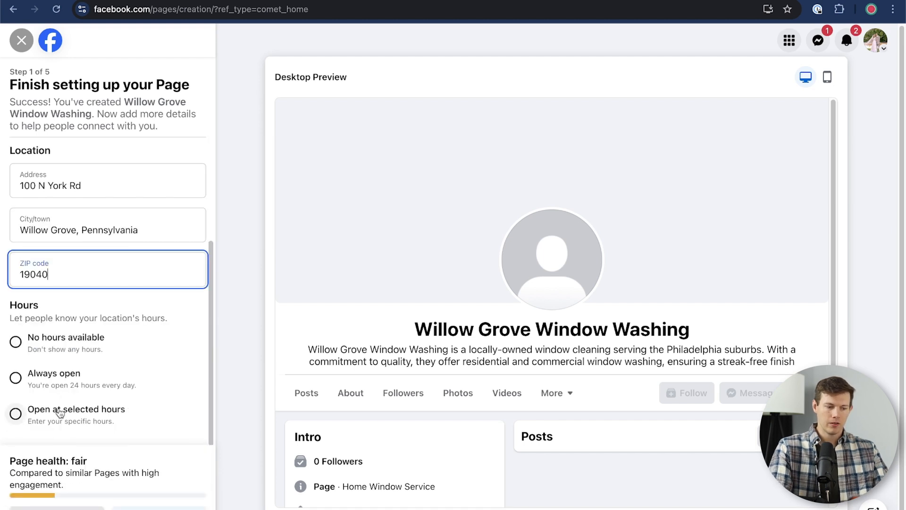
left_click(16, 413)
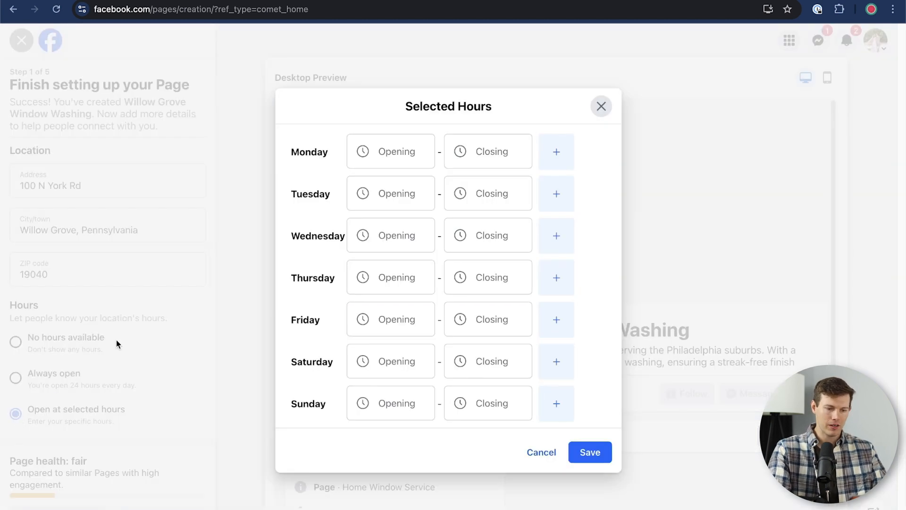
- Set Monday to open at 7:00 AM and close at 7:00 PM, copying the 7:00 AM time
left_click(399, 151)
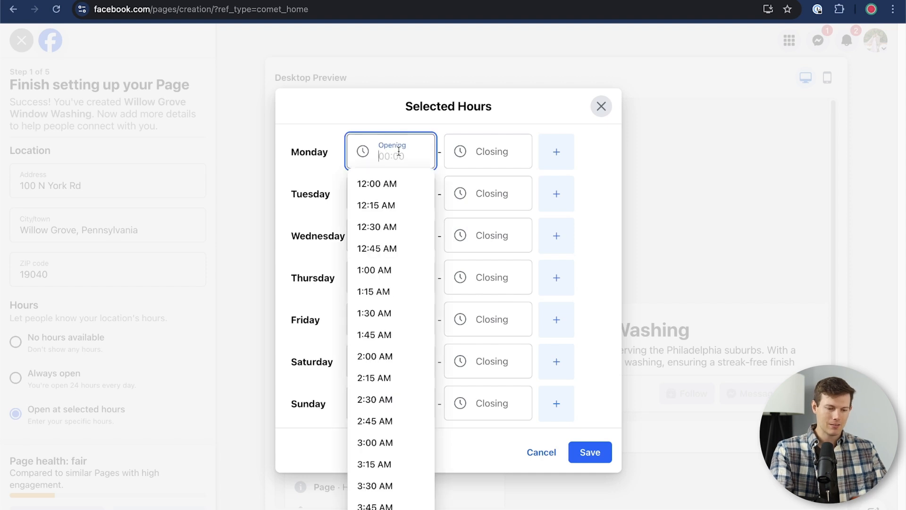
type("7")
left_click(405, 180)
left_click(471, 148)
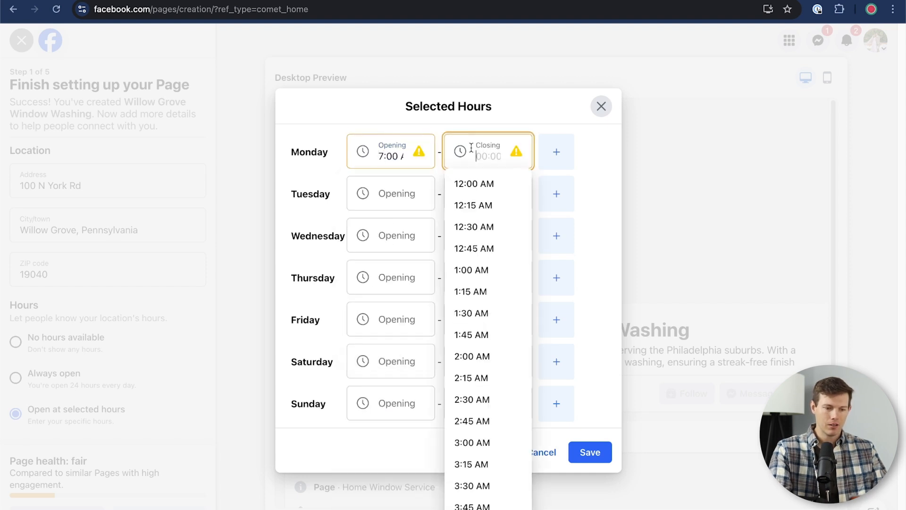
type("7:00 AM")
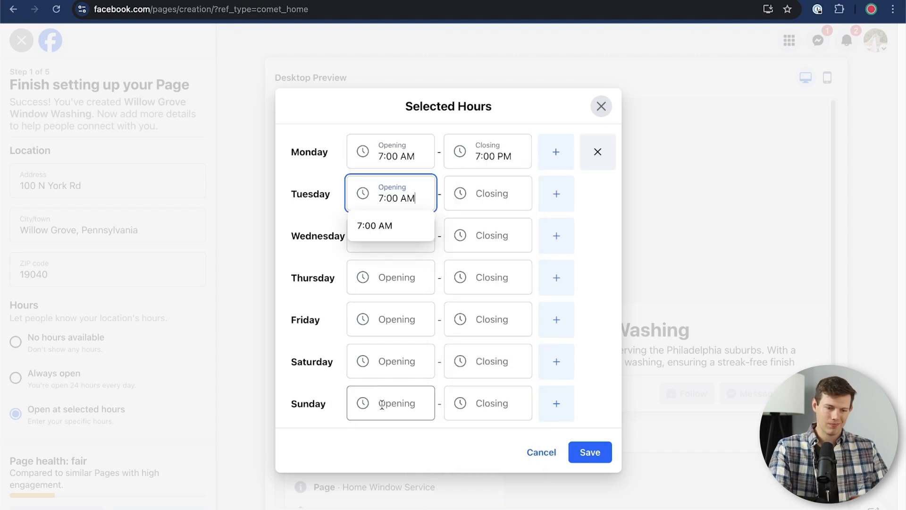
left_click(383, 444)
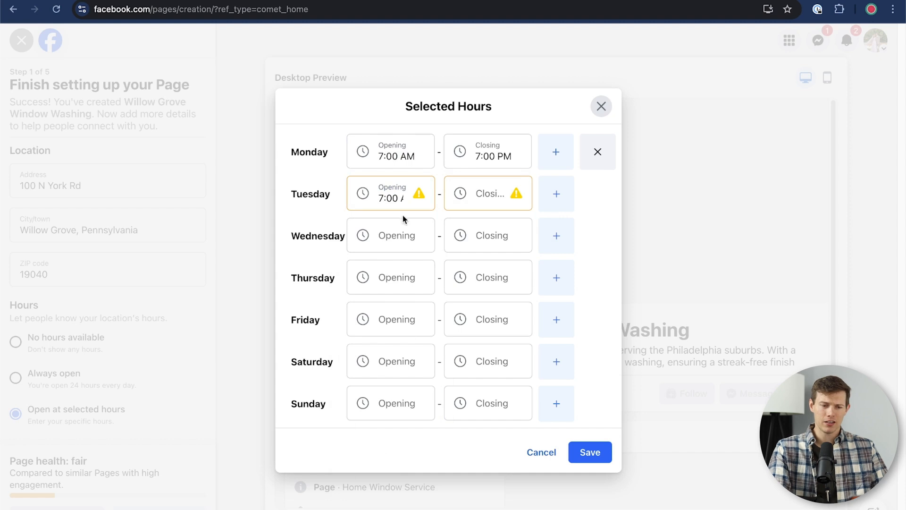
left_click(379, 151)
key("super+a")
key("super+c")
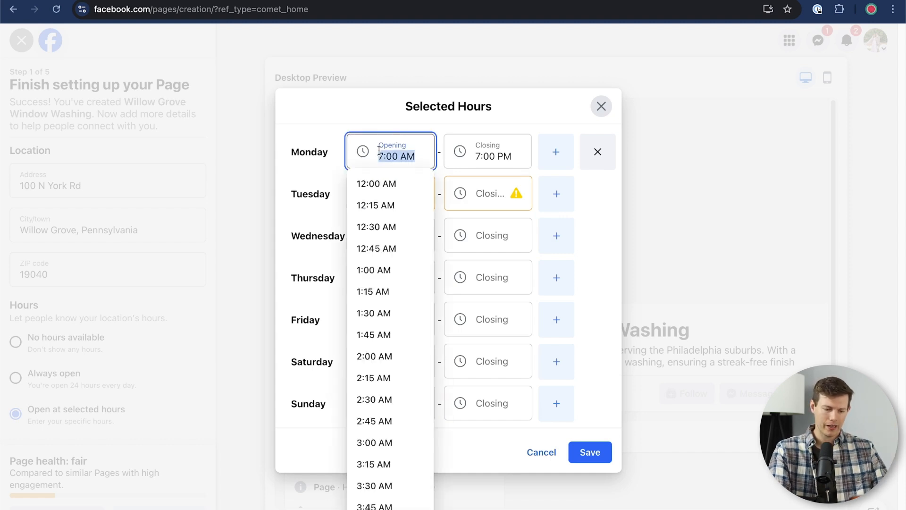
left_click(312, 231)
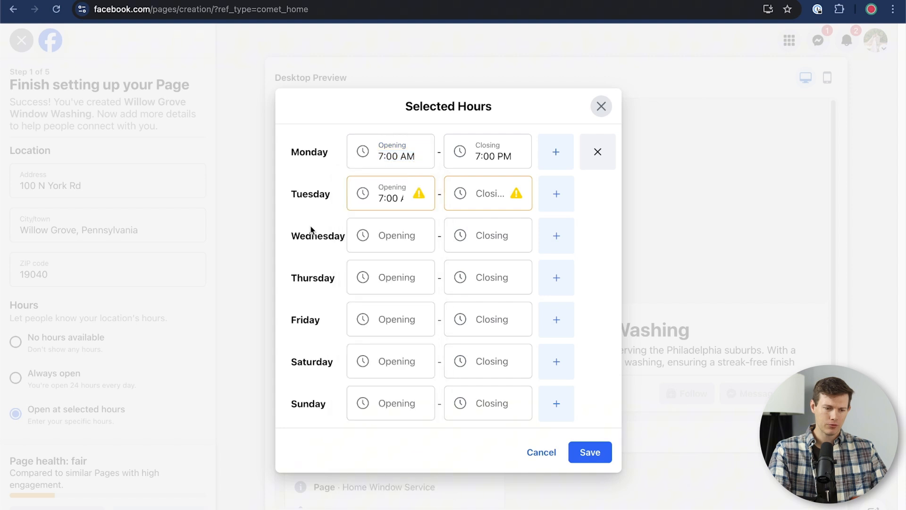
- Paste 7:00 AM as the opening time for Wednesday through Sunday
left_click(395, 232)
key("super+v")
left_click(330, 276)
left_click(378, 279)
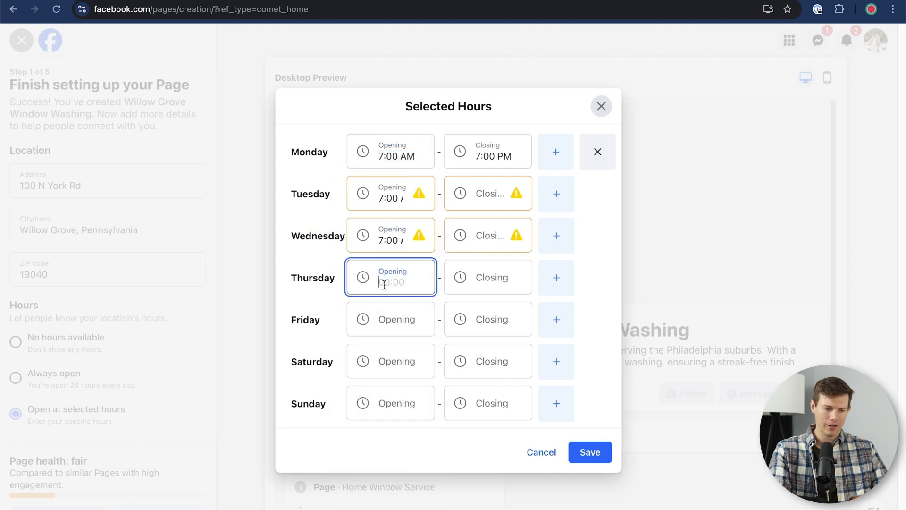
key("super+v")
left_click(309, 331)
left_click(376, 318)
key("super+v")
left_click(359, 359)
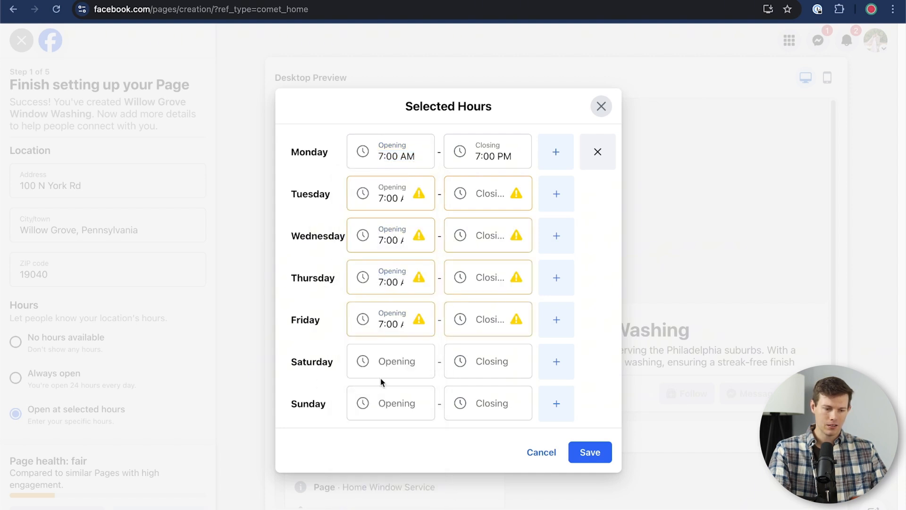
left_click(382, 372)
key("super+v")
left_click(308, 415)
left_click(379, 409)
key("super+v")
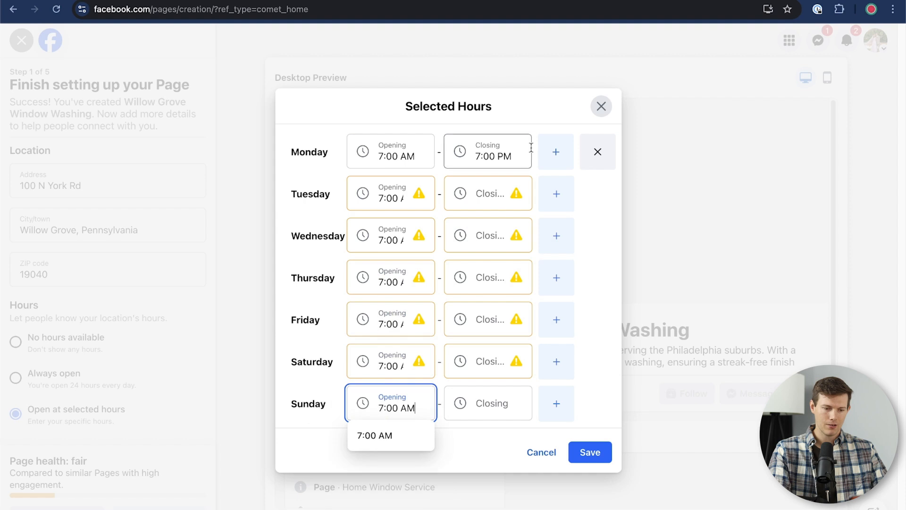
- Paste 7:00 PM as the closing time for Tuesday through Friday
left_click(506, 150)
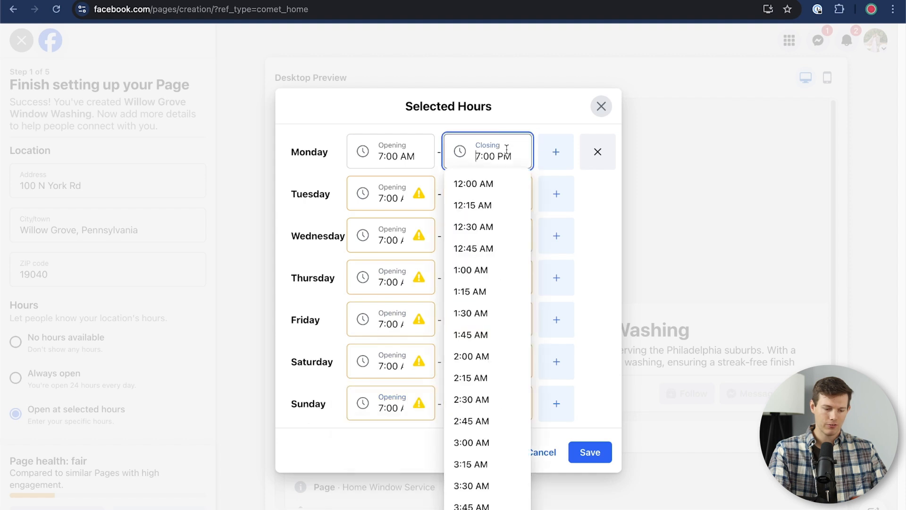
left_click(516, 123)
left_click(481, 197)
type("7:00 PM")
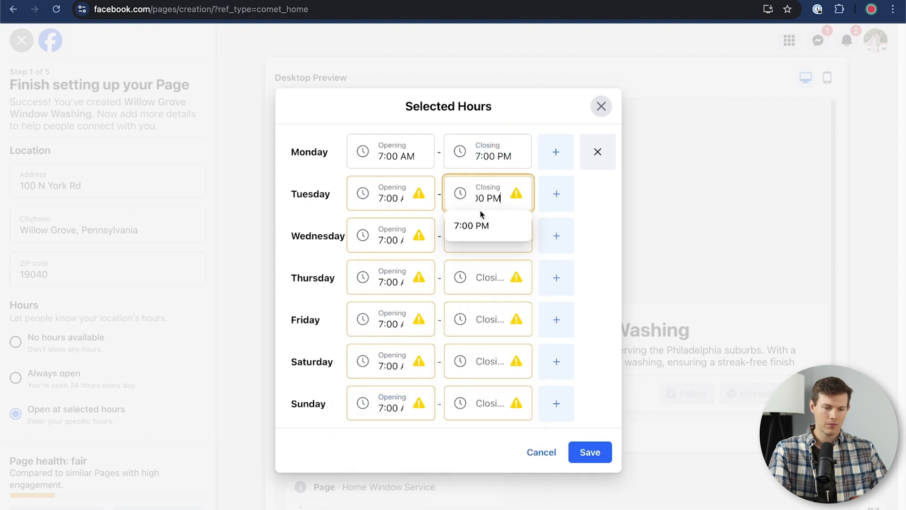
left_click(485, 265)
type("7:00 PM")
left_click(486, 231)
type("7:00 PM")
left_click(465, 326)
type("7:00 PM")
- Set Sunday to close at 2:00 PM and Saturday to close at 7:00 PM
left_click(486, 403)
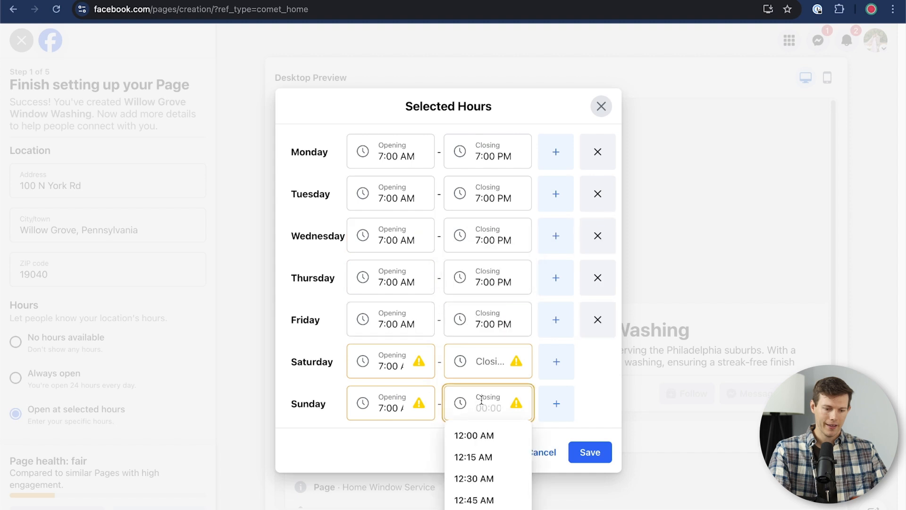
scroll(474, 472, "down", 3)
scroll(474, 487, "down", 14)
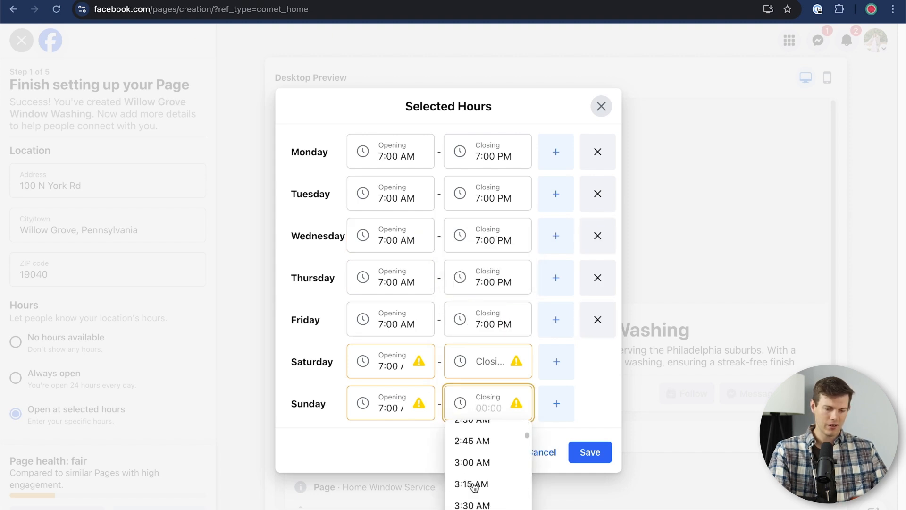
scroll(474, 486, "down", 11)
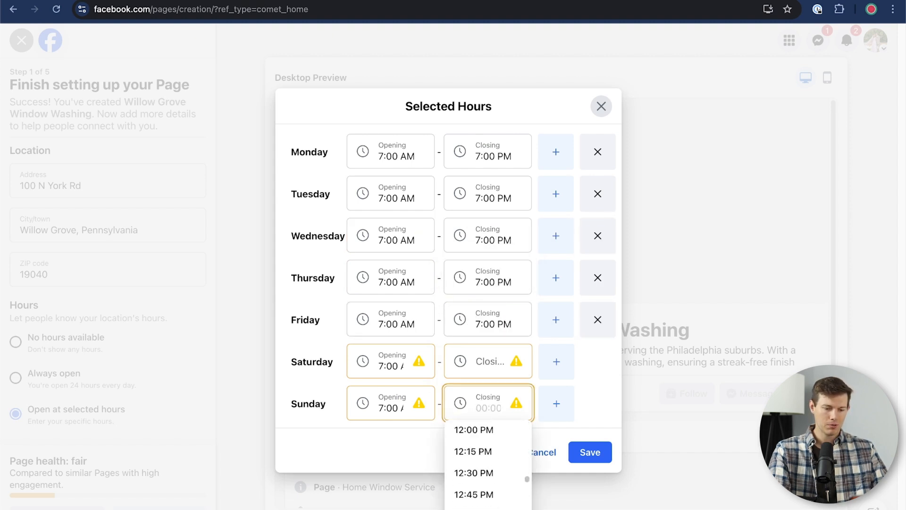
left_click(457, 439)
left_click(487, 361)
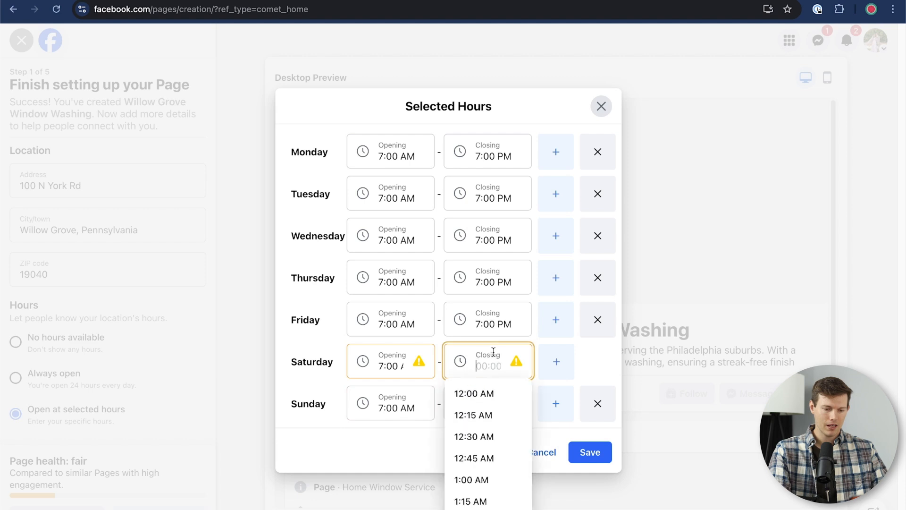
type("7:00 PM")
left_click(471, 448)
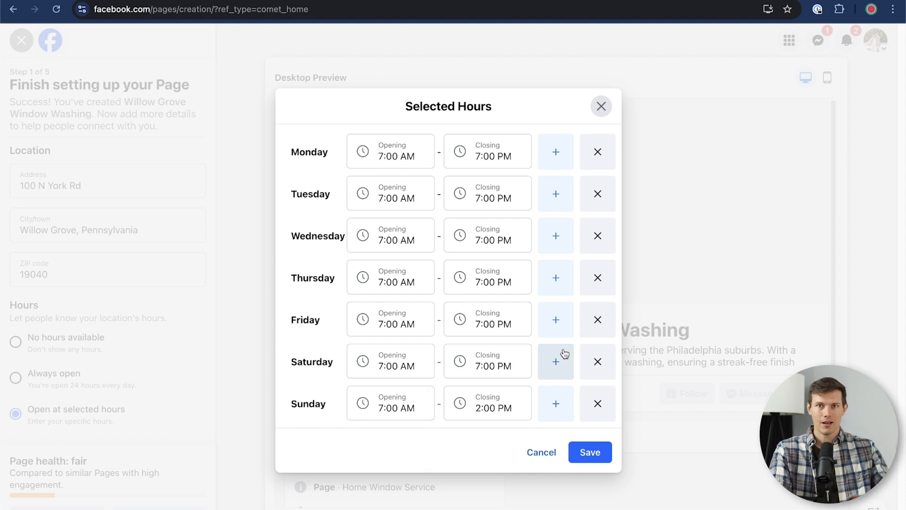
- Add a second Monday time slot and end Monday's first period at 11:00 AM
left_click(557, 164)
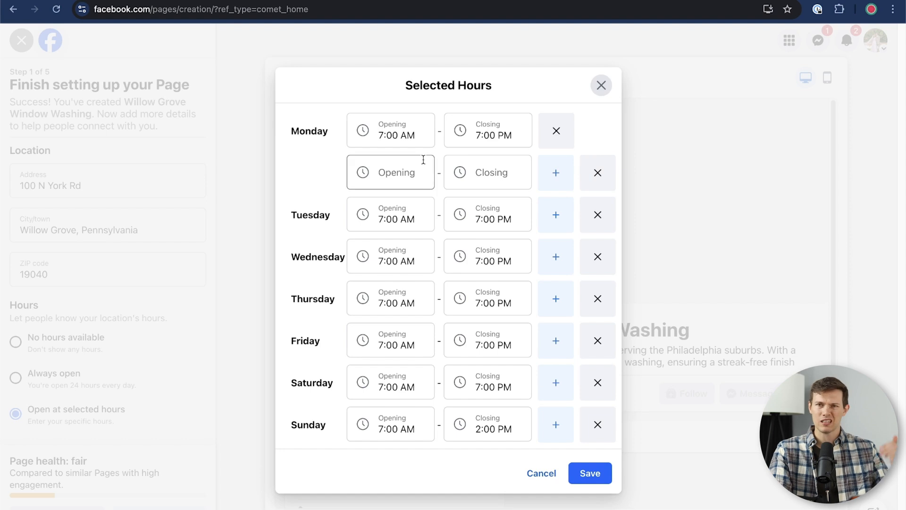
left_click(486, 134)
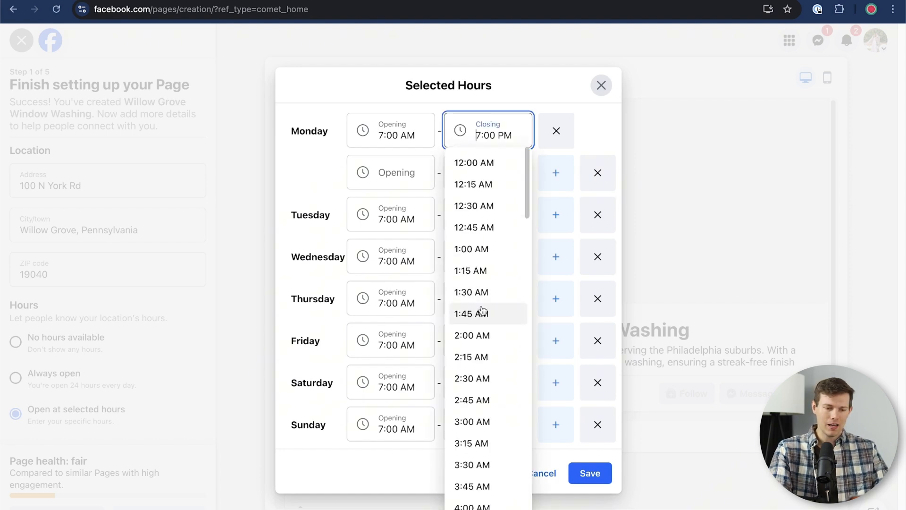
scroll(475, 396, "down", 5)
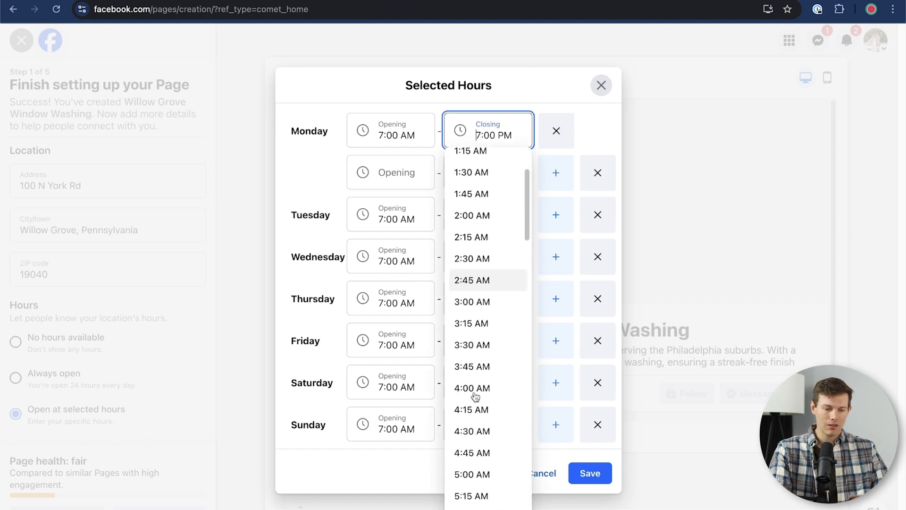
scroll(475, 396, "down", 8)
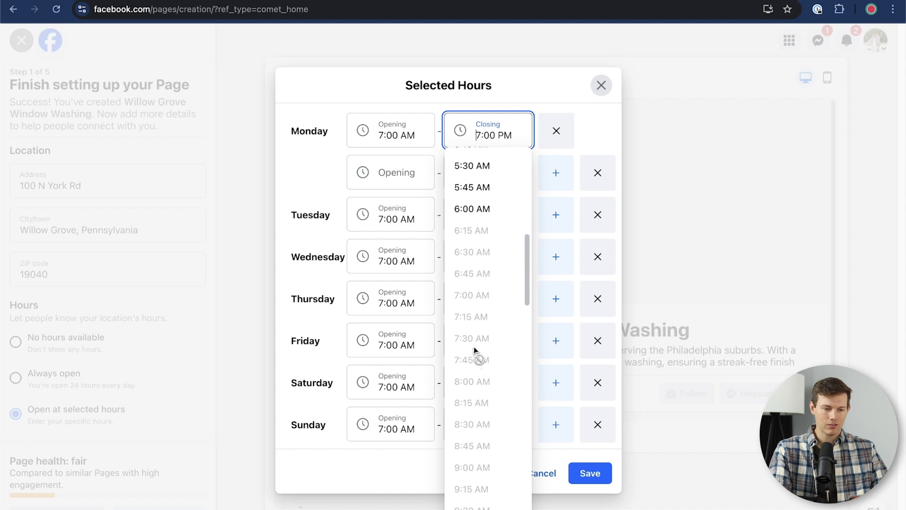
left_click(474, 500)
- Set Monday's second period to 12:00 PM–5:00 PM and save the weekly hours
left_click(378, 171)
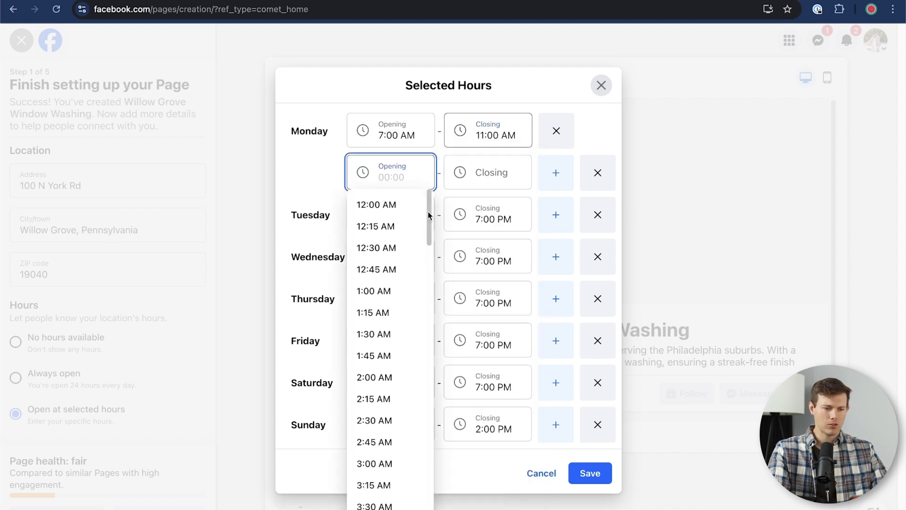
scroll(364, 453, "down", 18)
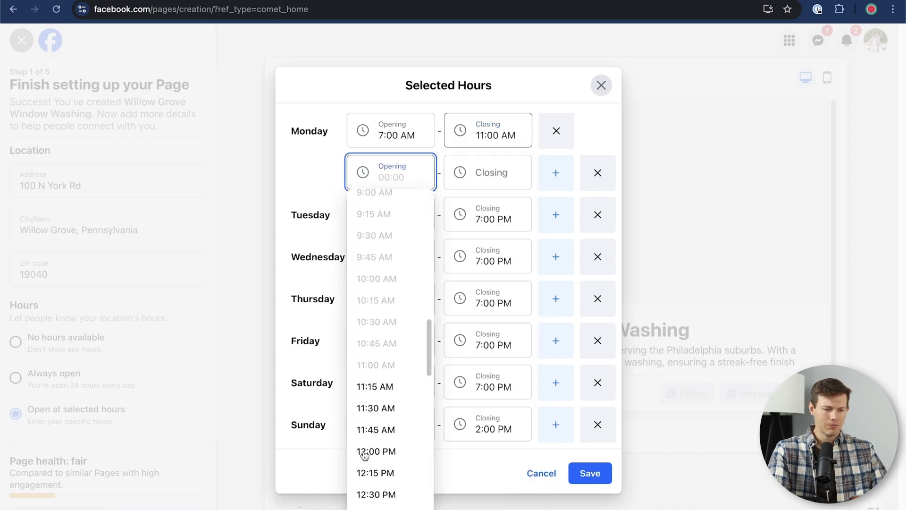
left_click(391, 339)
left_click(475, 161)
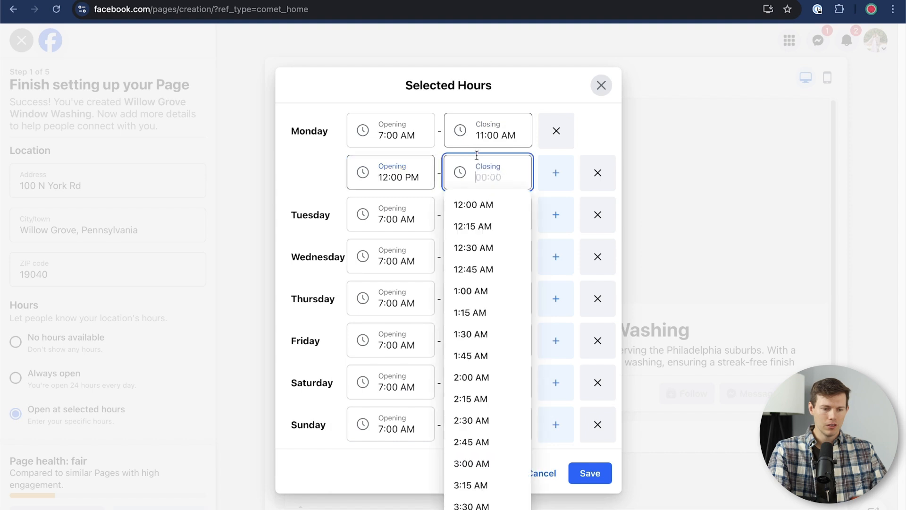
scroll(461, 364, "down", 20)
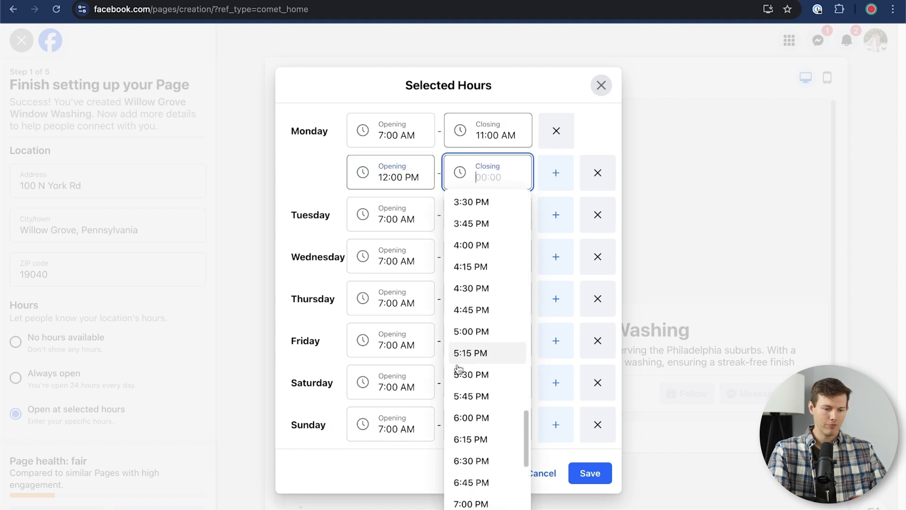
left_click(471, 321)
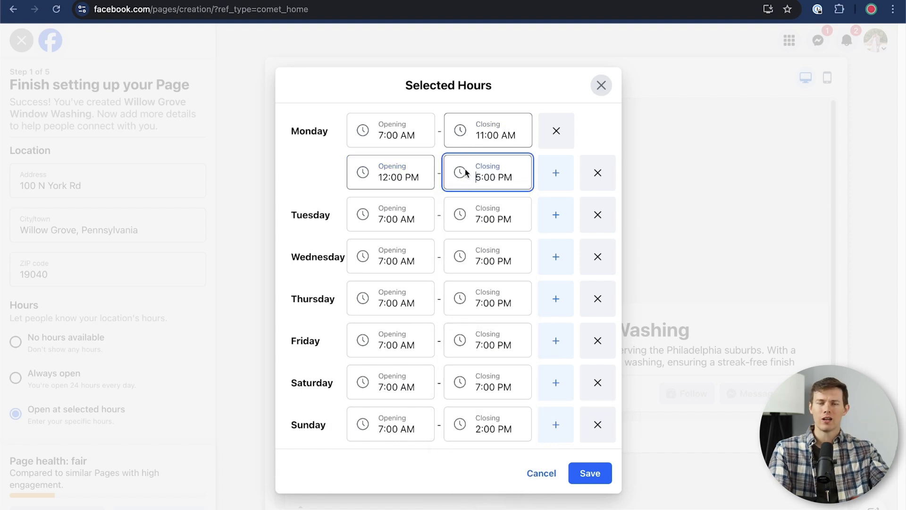
left_click(590, 476)
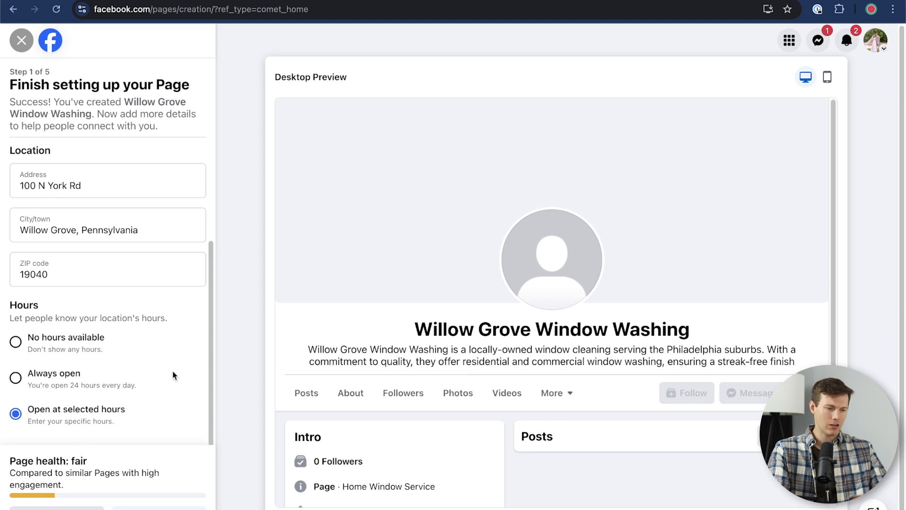
- Enter the business website URL under Contact and advance to step 2, Customize your Page
scroll(174, 373, "up", 3)
left_click(73, 181)
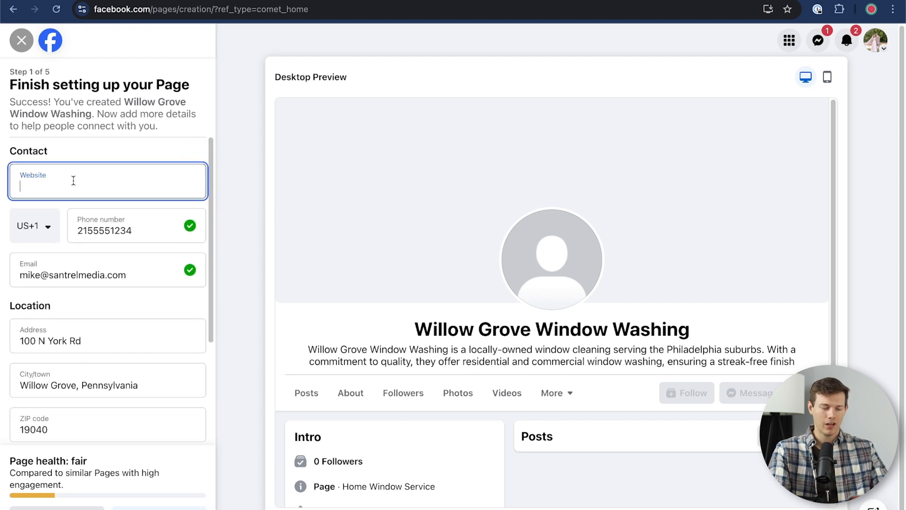
type("https://youtube.com/santrelmedia")
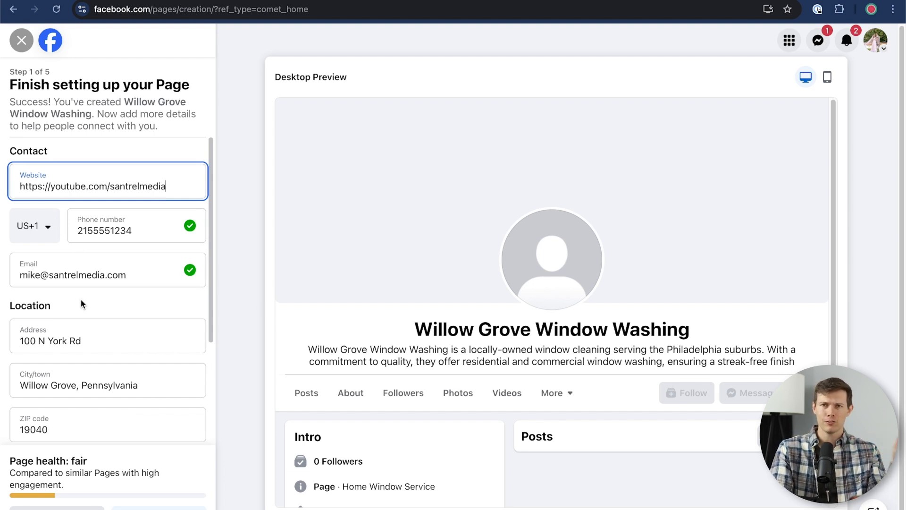
scroll(67, 392, "down", 4)
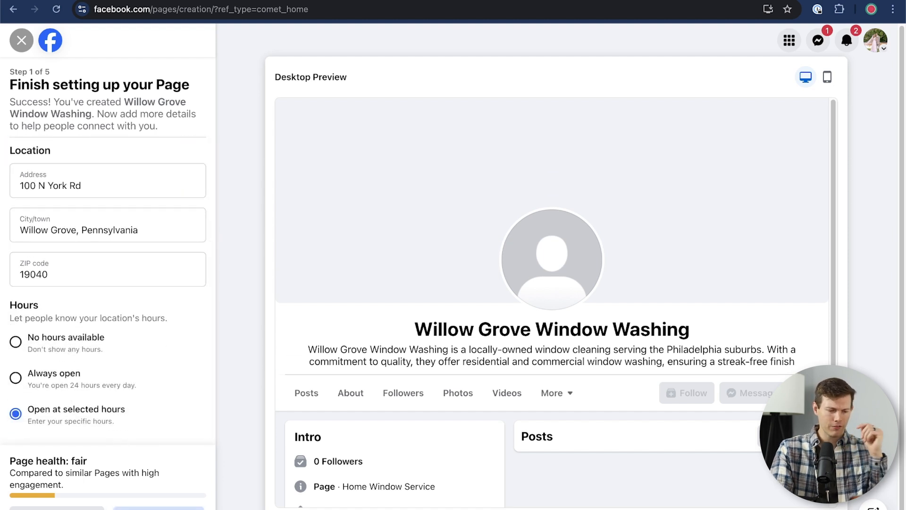
left_click(156, 508)
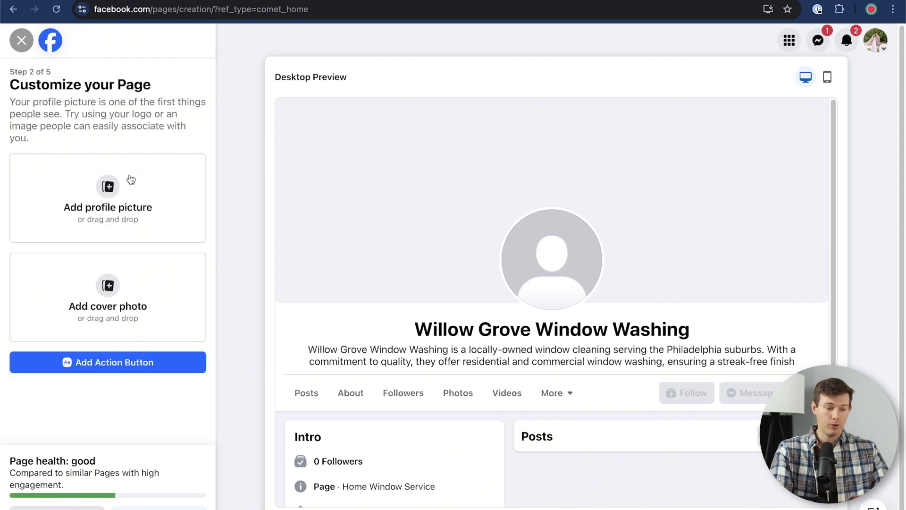
- Upload the dark-blue logo PNG as the profile picture, then delete it again
left_click(110, 189)
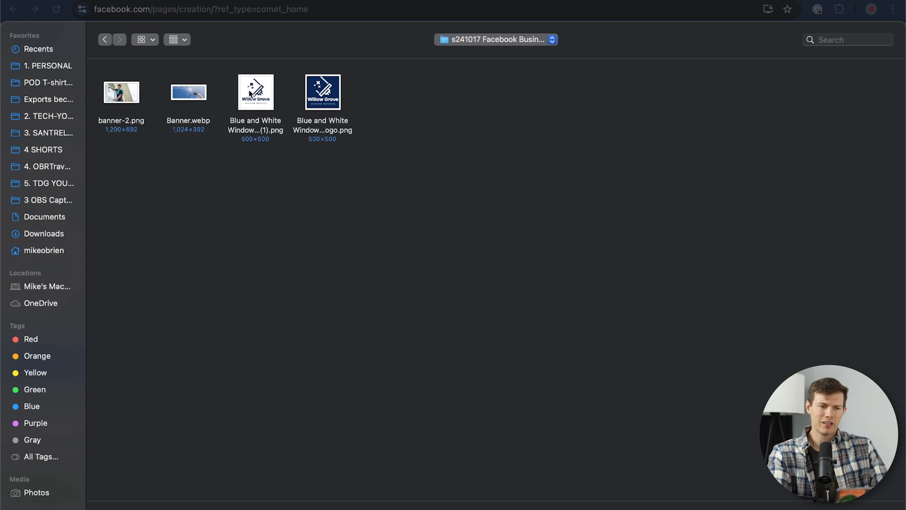
left_click(331, 96)
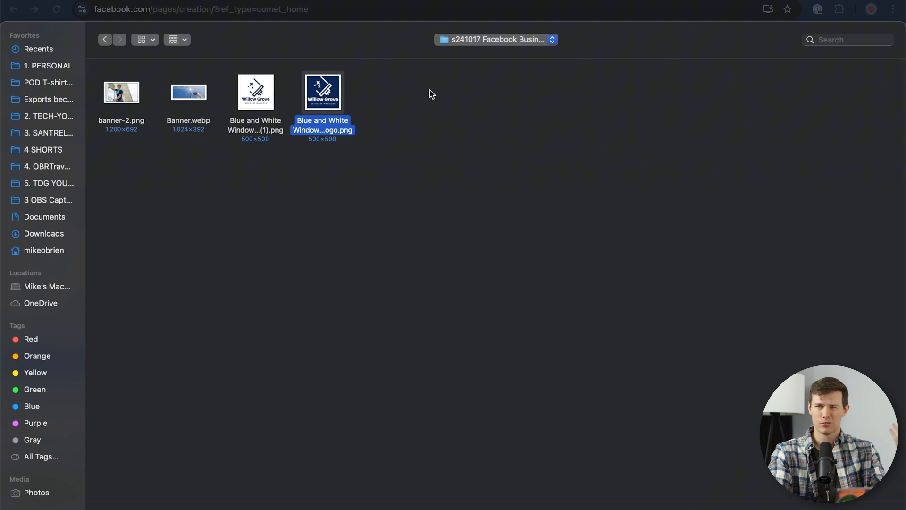
key("Return")
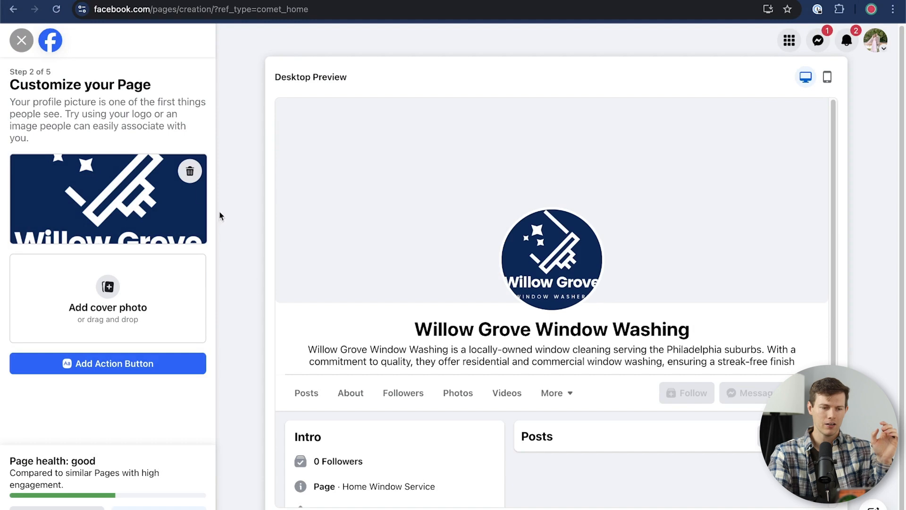
left_click(190, 171)
- Upload the white-background Willow Grove logo as the profile picture
left_click(137, 175)
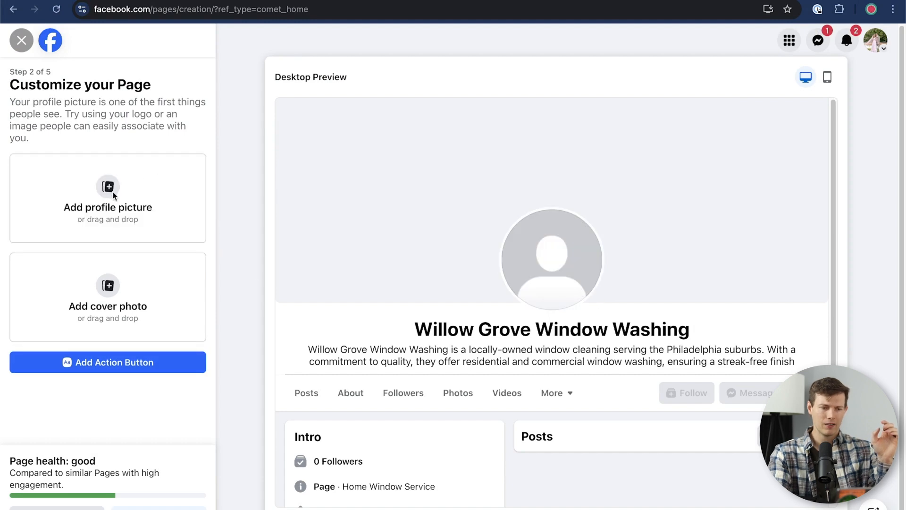
left_click(237, 103)
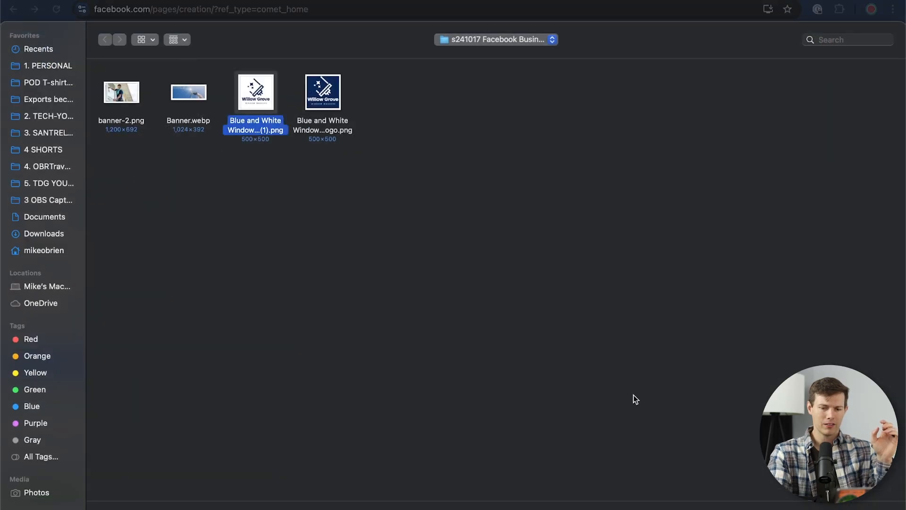
key("Return")
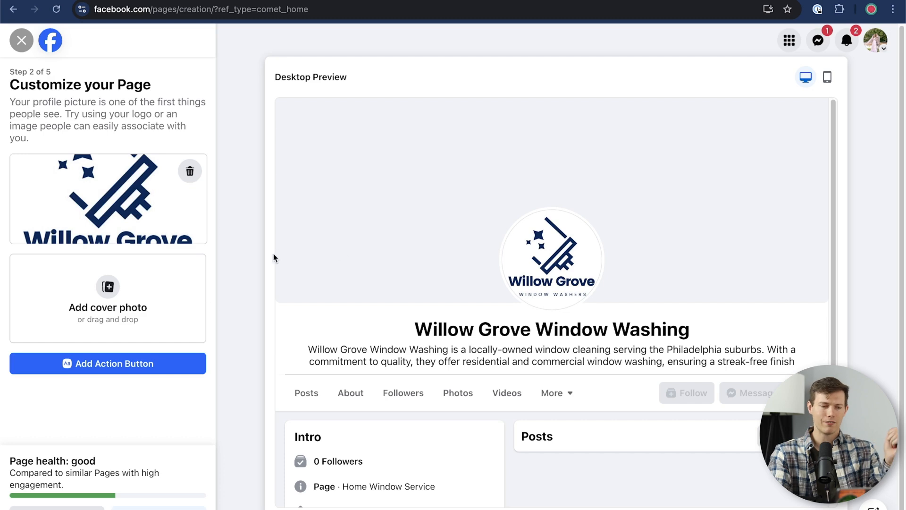
- Replace the Banner.webp cover with banner-2.png, repositioned to show the man's face
left_click(109, 300)
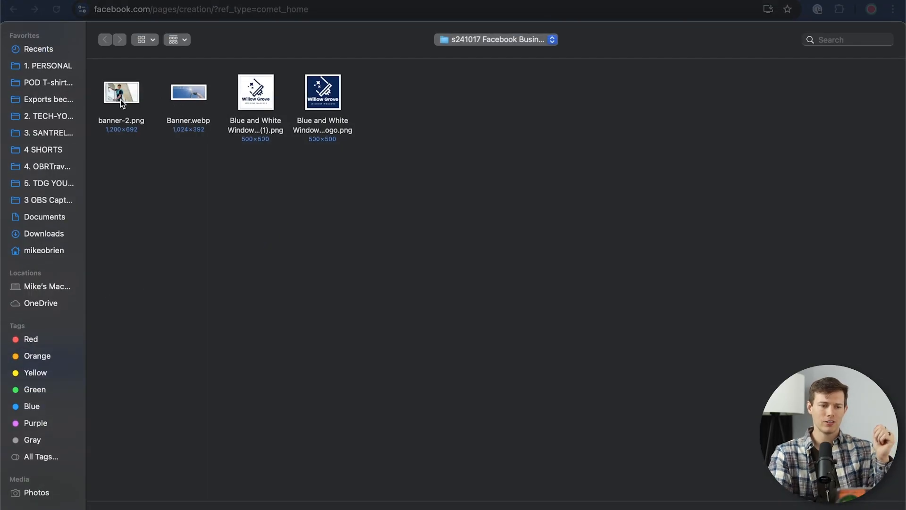
left_click(201, 97)
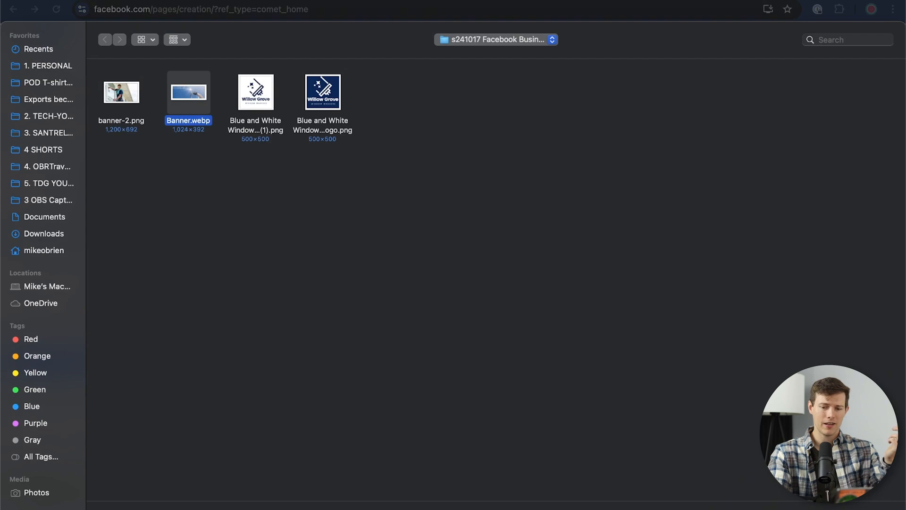
key("Return")
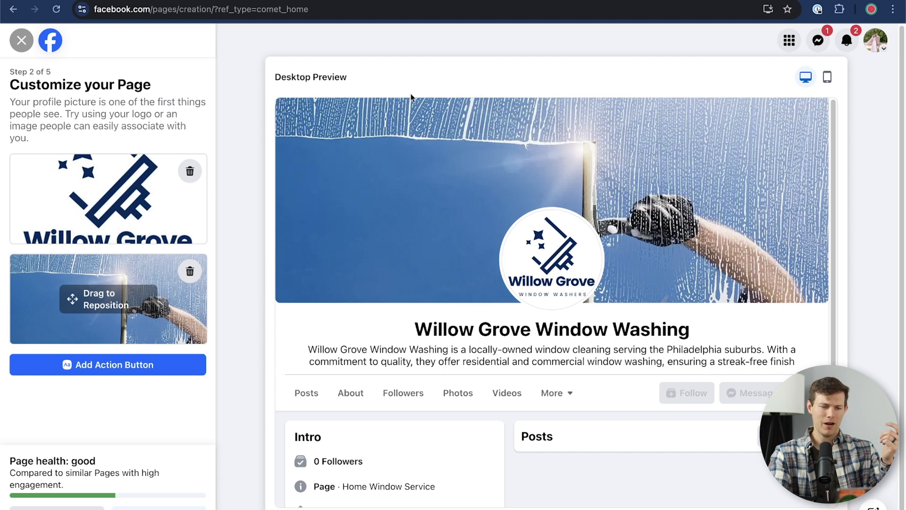
left_click(189, 271)
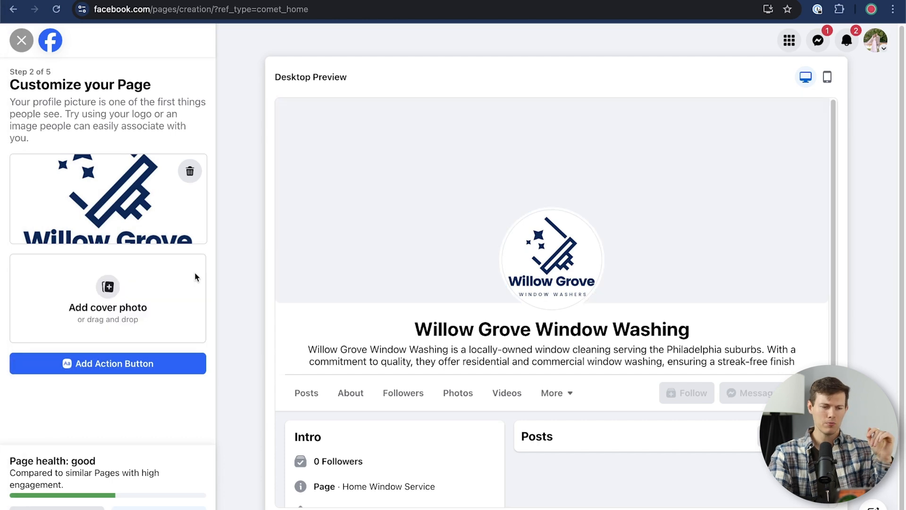
left_click(115, 302)
double_click(137, 94)
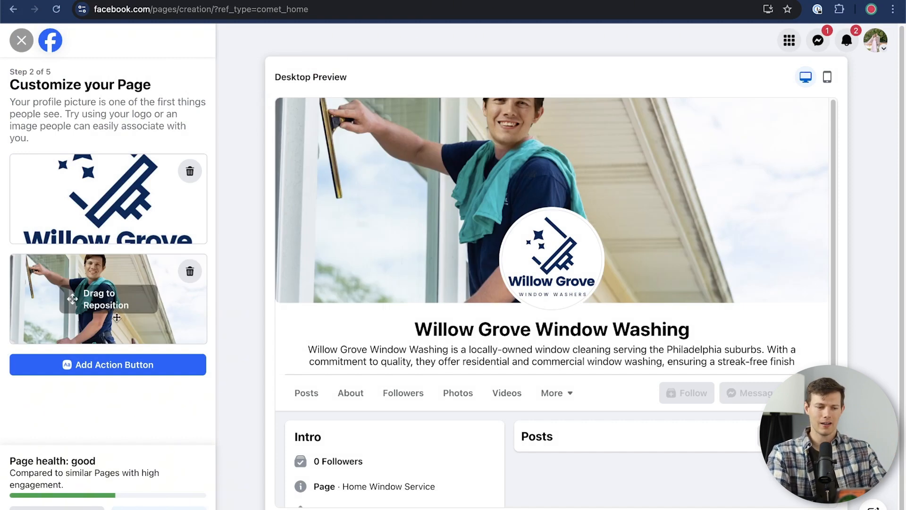
left_click_drag(72, 297, 70, 307)
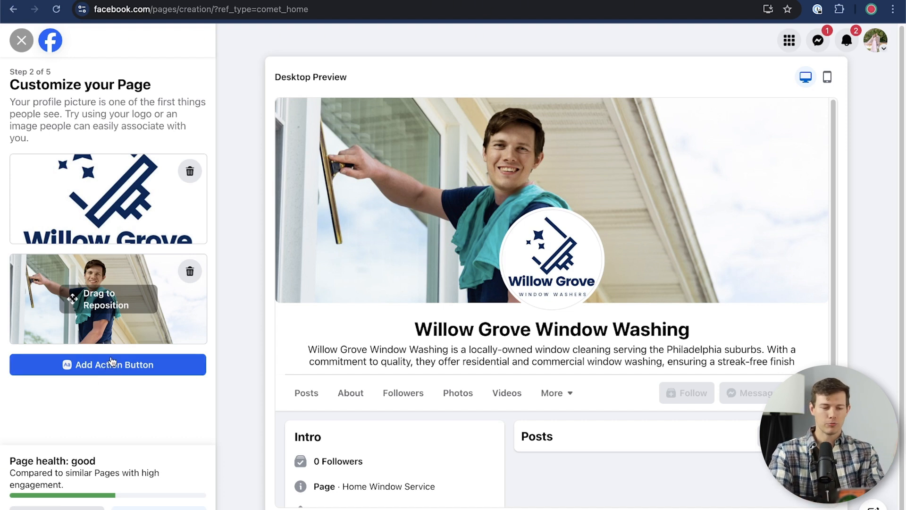
- Open the Add Action Button dialog and browse its list of button options
left_click(136, 370)
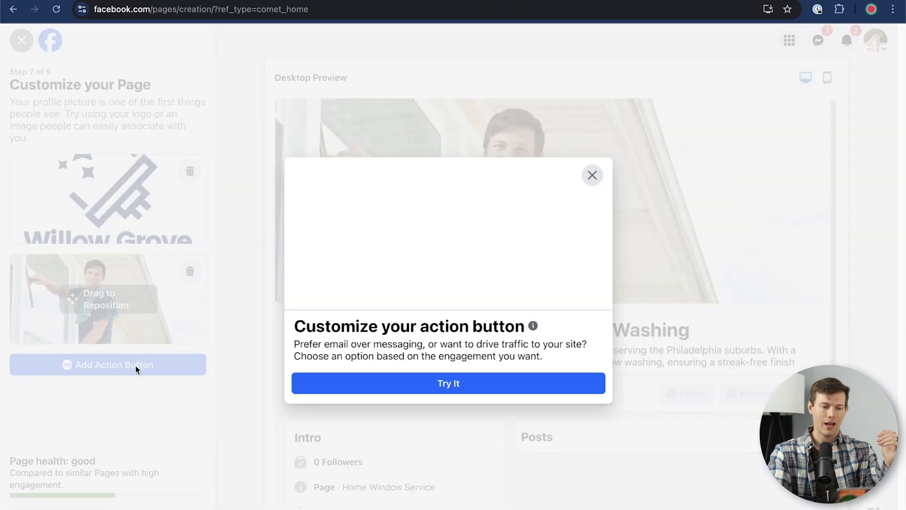
left_click(443, 385)
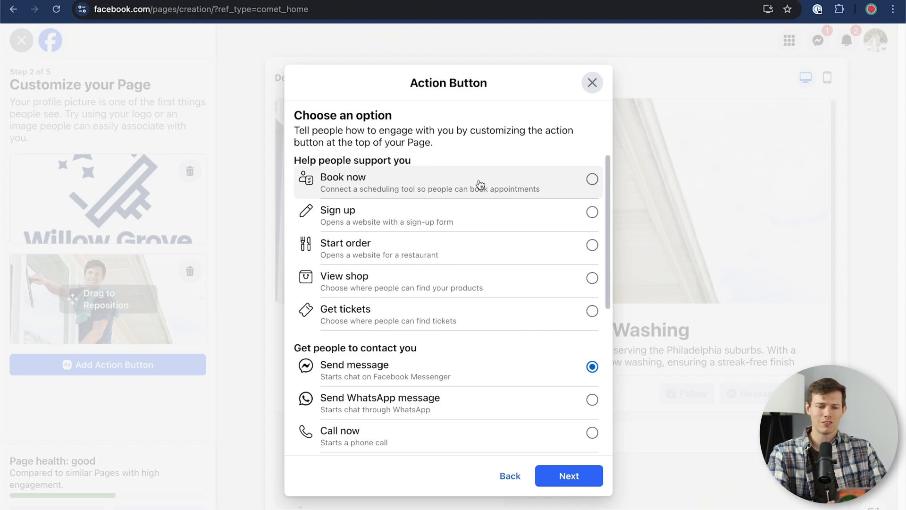
scroll(431, 255, "down", 3)
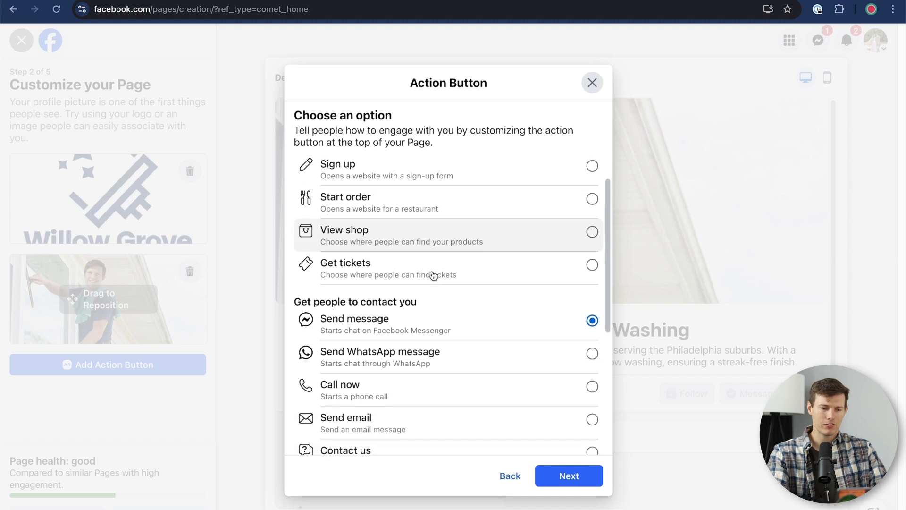
scroll(432, 277, "up", 3)
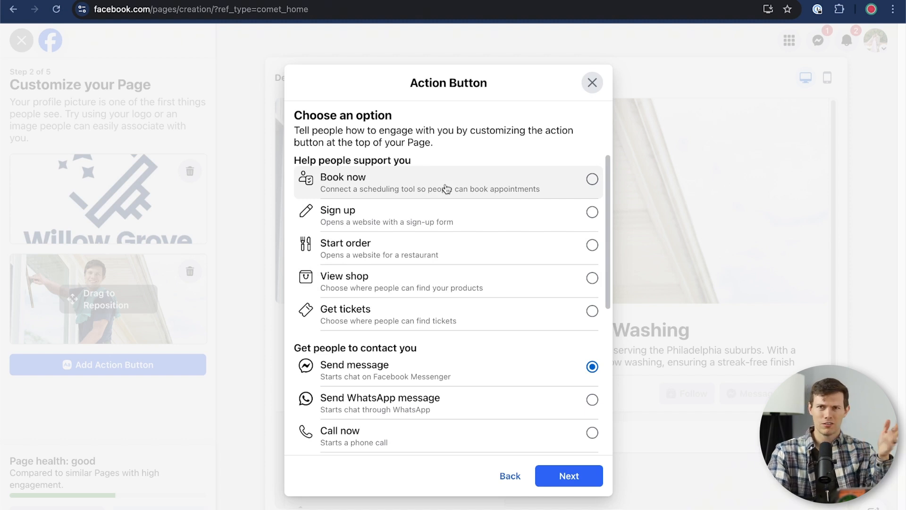
scroll(481, 267, "down", 3)
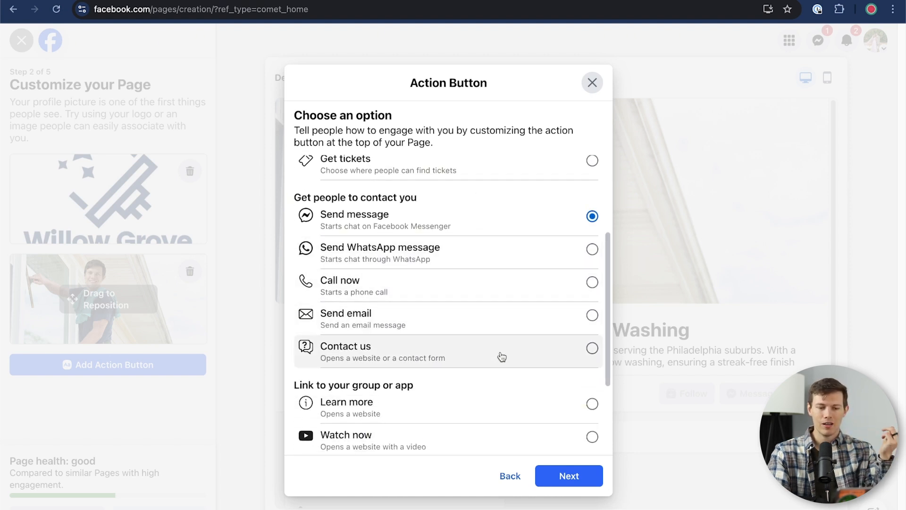
scroll(501, 356, "down", 3)
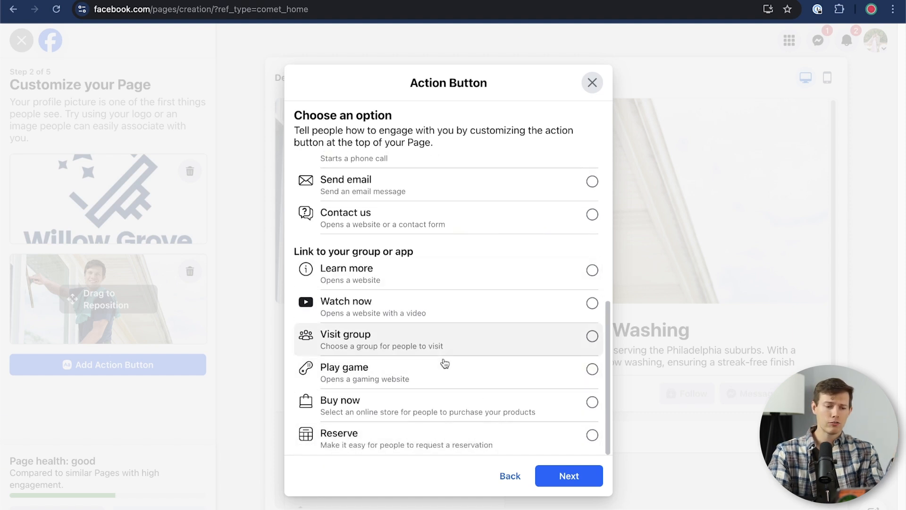
scroll(435, 412, "up", 6)
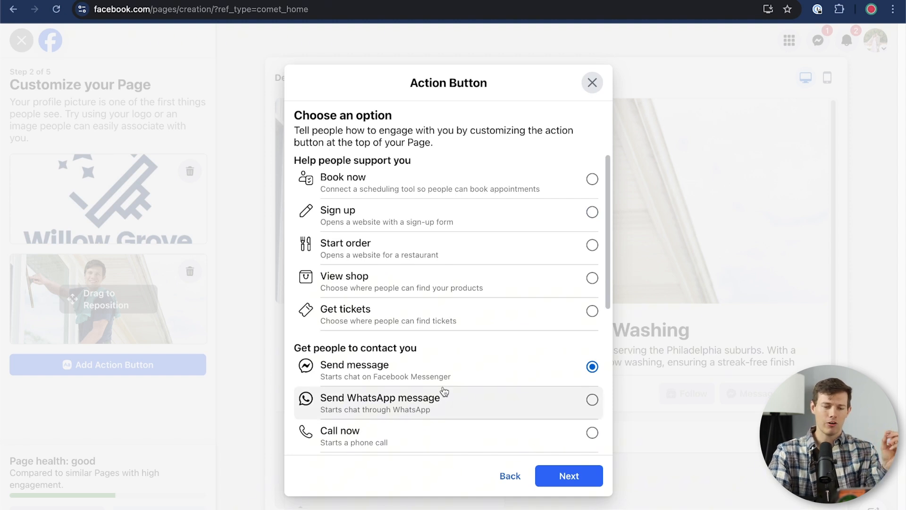
- Try Book now as the Page's action button and browse the other action options
left_click(441, 195)
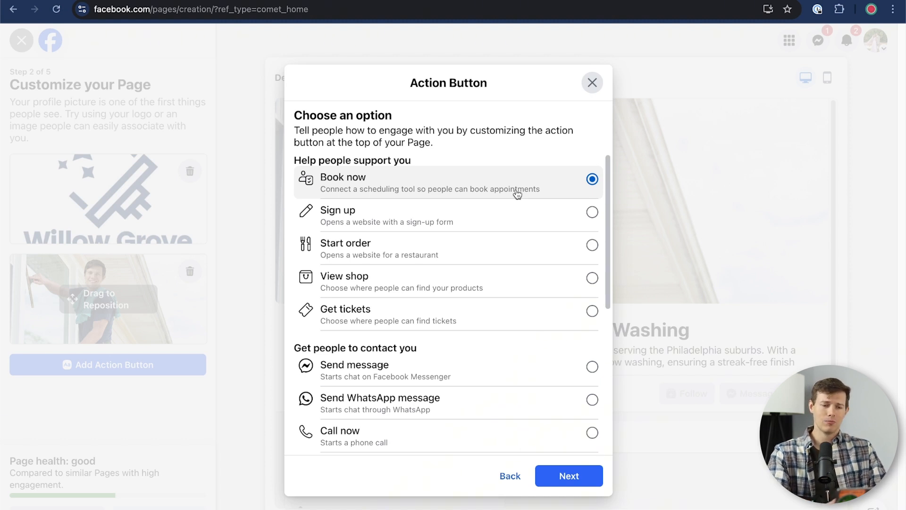
scroll(475, 257, "down", 3)
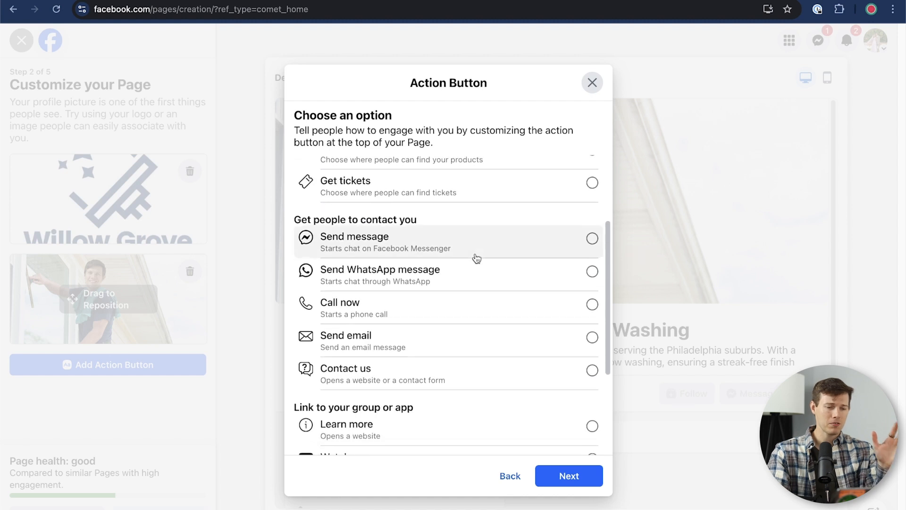
scroll(476, 258, "up", 1)
scroll(477, 259, "up", 2)
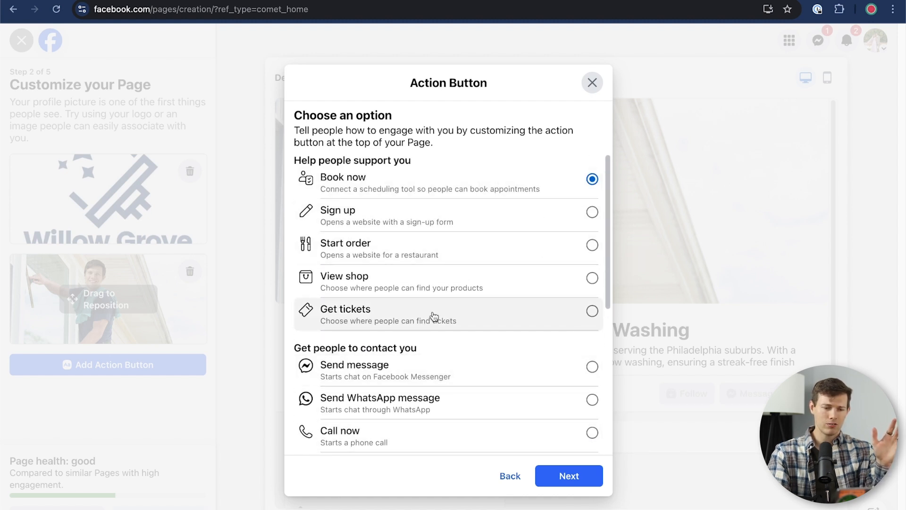
scroll(434, 316, "down", 6)
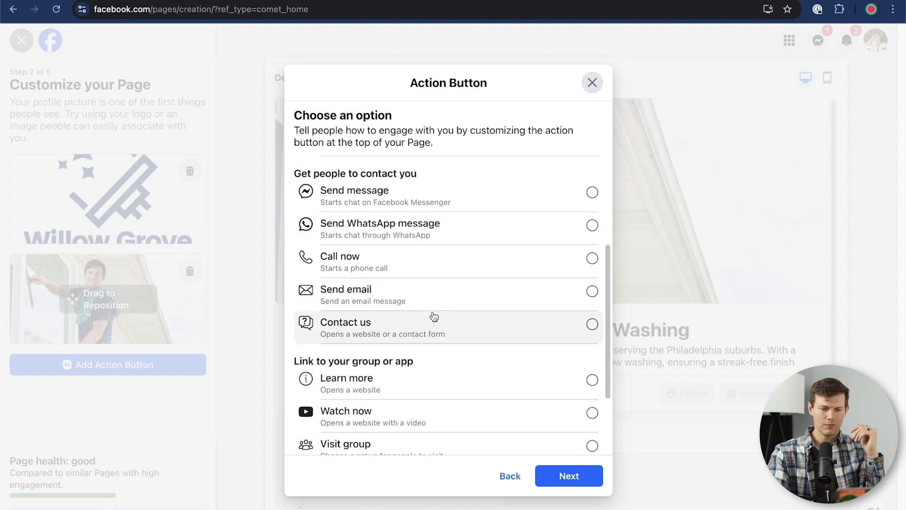
scroll(433, 316, "up", 3)
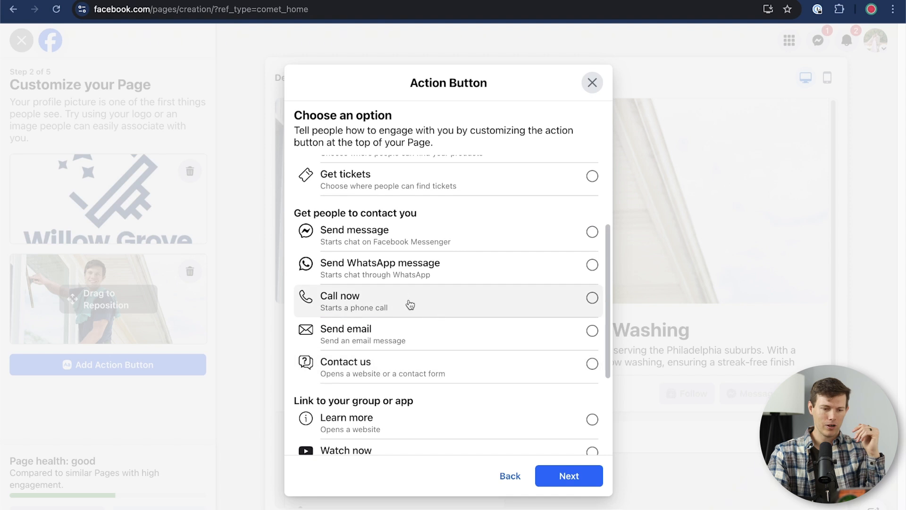
- Make Call now the action button using the business phone number, then continue setup
left_click(410, 304)
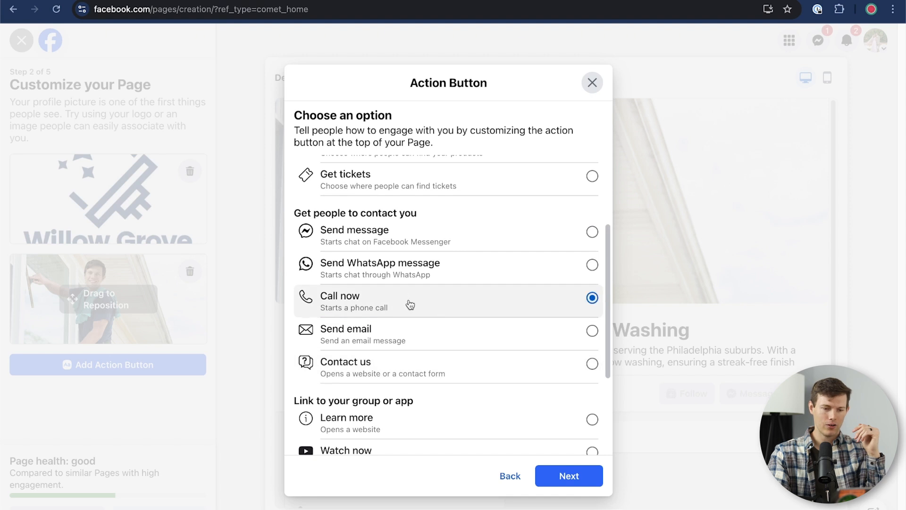
left_click(566, 482)
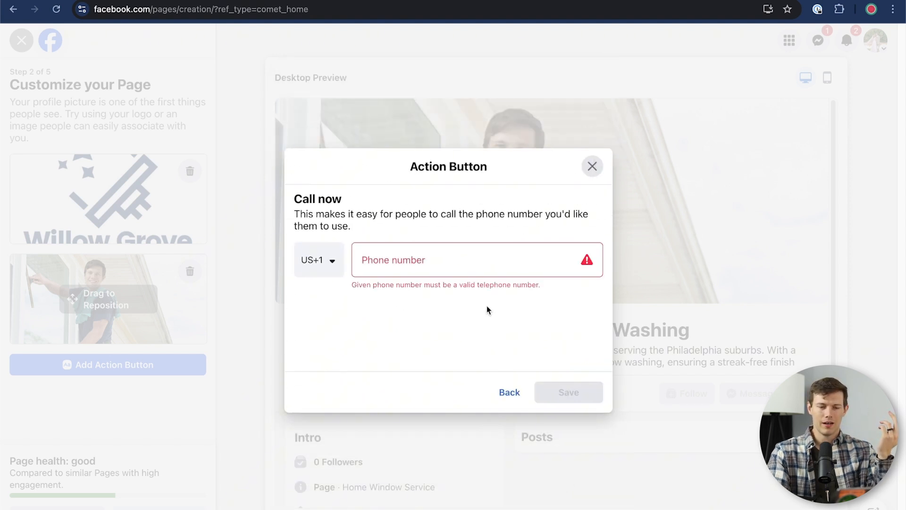
left_click(457, 259)
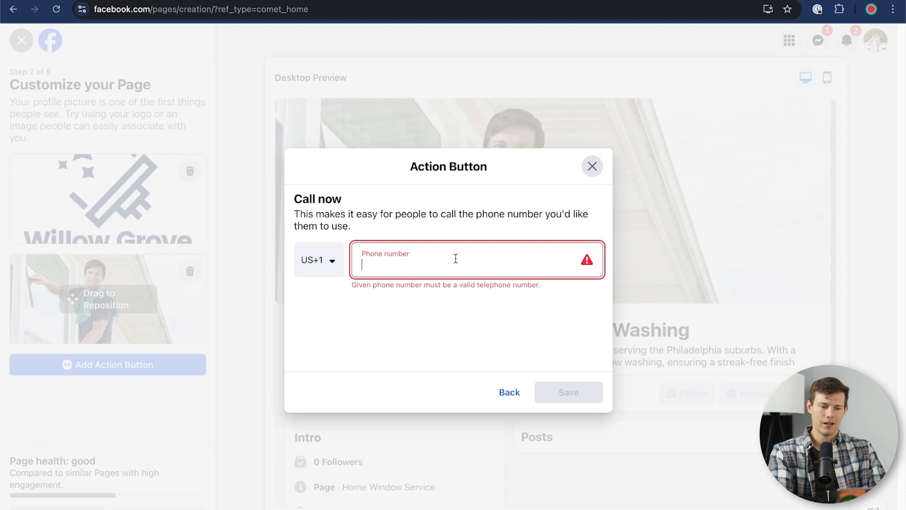
type("2165551234")
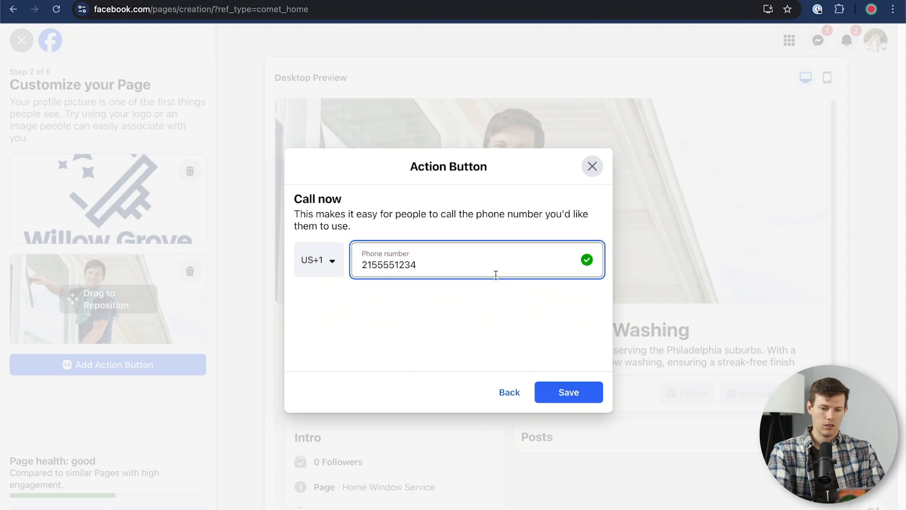
left_click(568, 392)
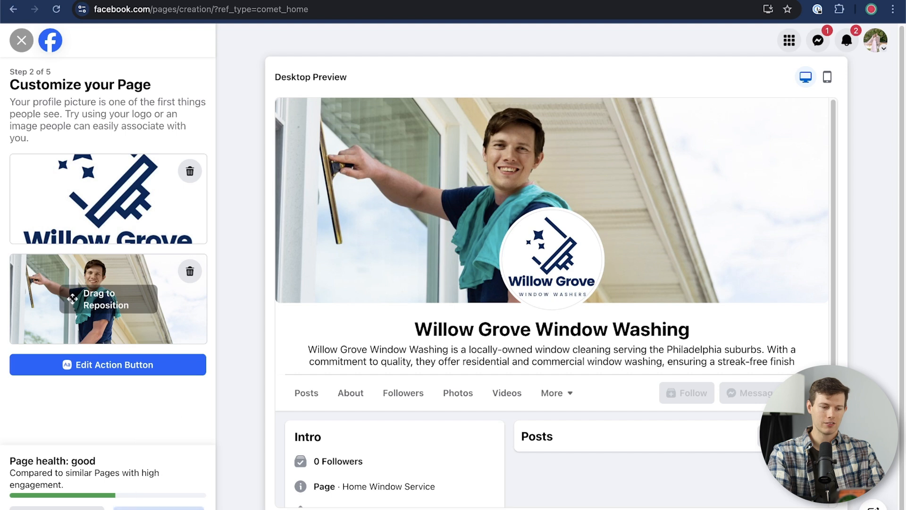
left_click(160, 508)
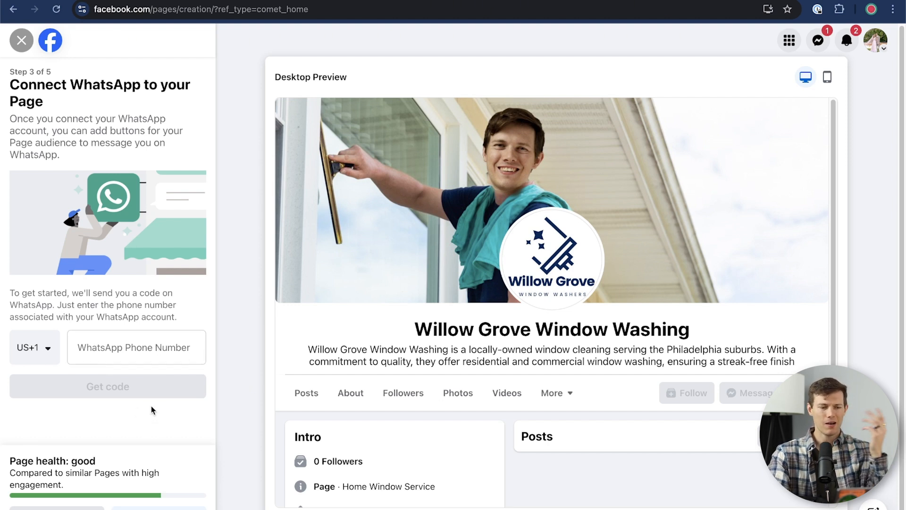
- Skip connecting WhatsApp to the Page
left_click(158, 508)
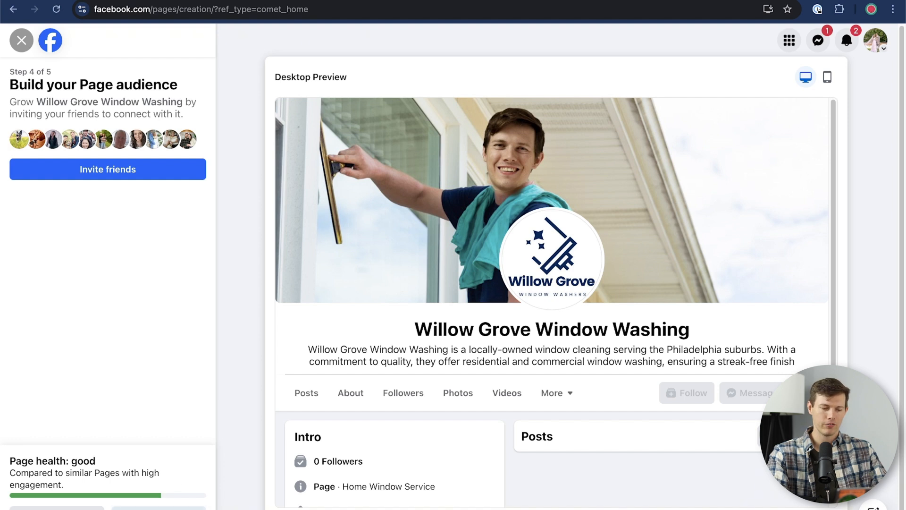
- Skip inviting friends, switch off marketing emails and Page notifications, and finish creating the Page
left_click(158, 508)
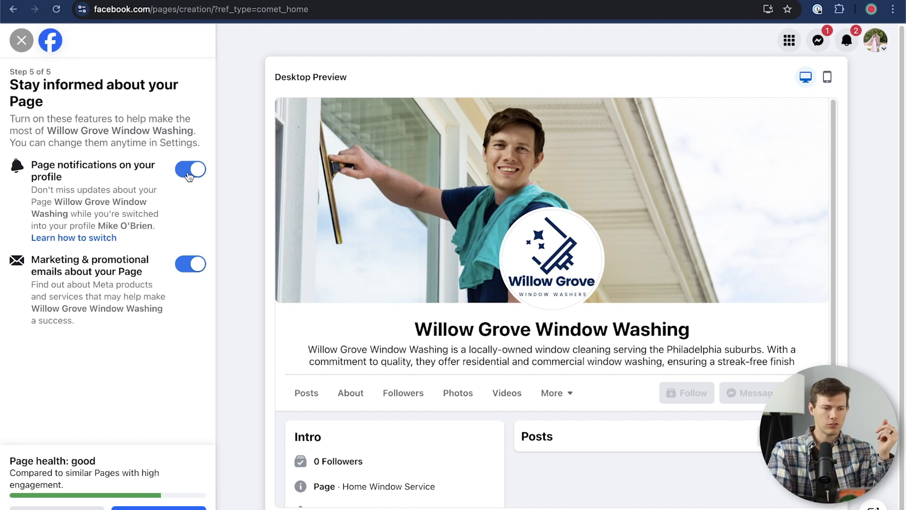
left_click(188, 263)
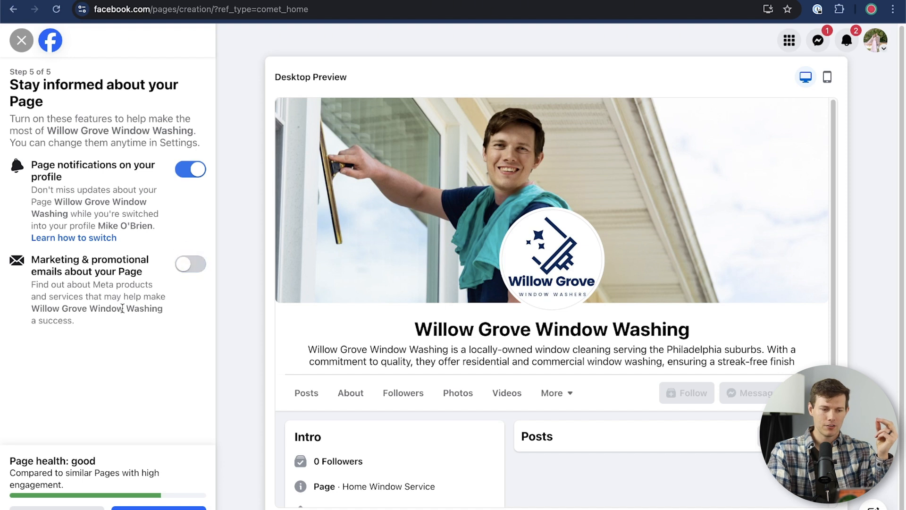
left_click(189, 169)
left_click(158, 508)
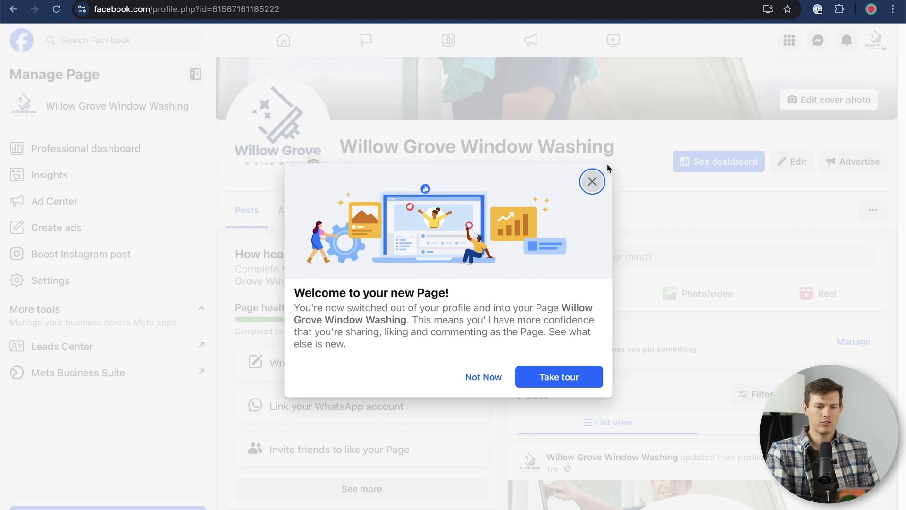
- Close the welcome message and scroll through the Willow Grove Window Washing Page's Intro details
left_click(592, 182)
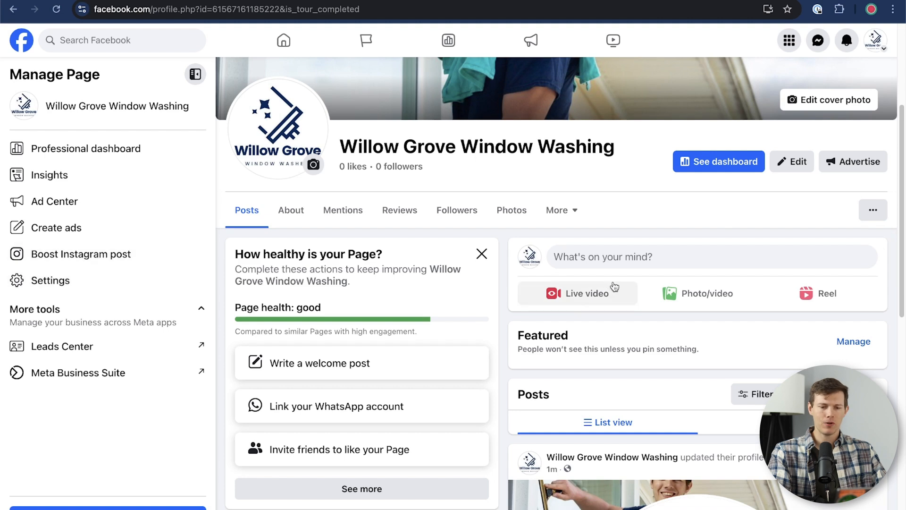
scroll(614, 291, "down", 4)
scroll(739, 306, "down", 6)
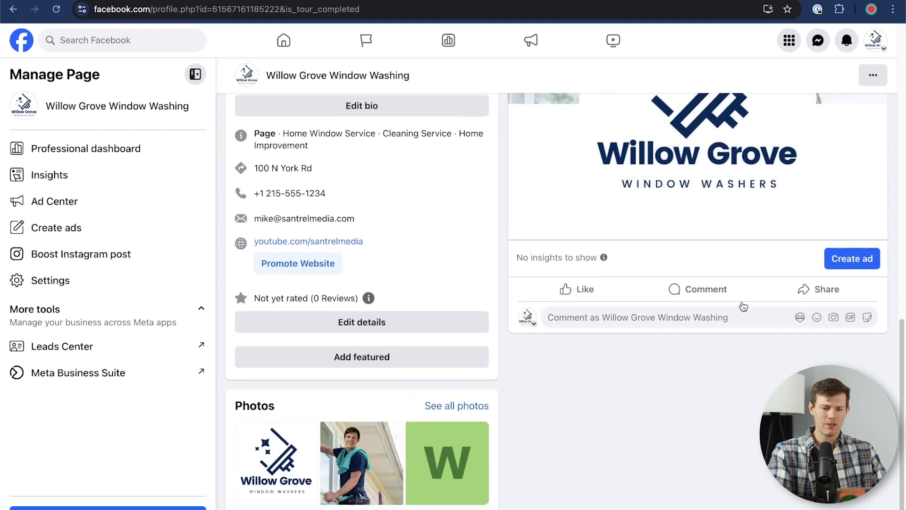
scroll(742, 306, "up", 2)
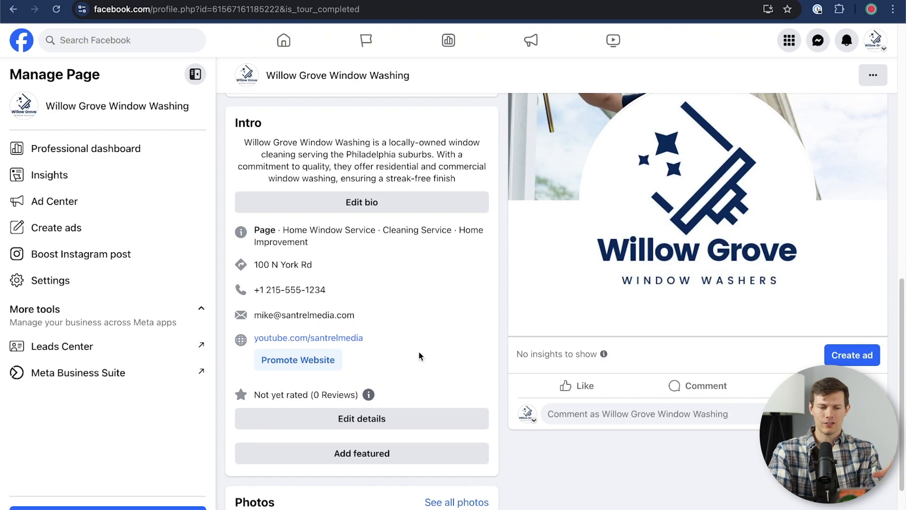
scroll(419, 356, "up", 2)
scroll(419, 356, "down", 1)
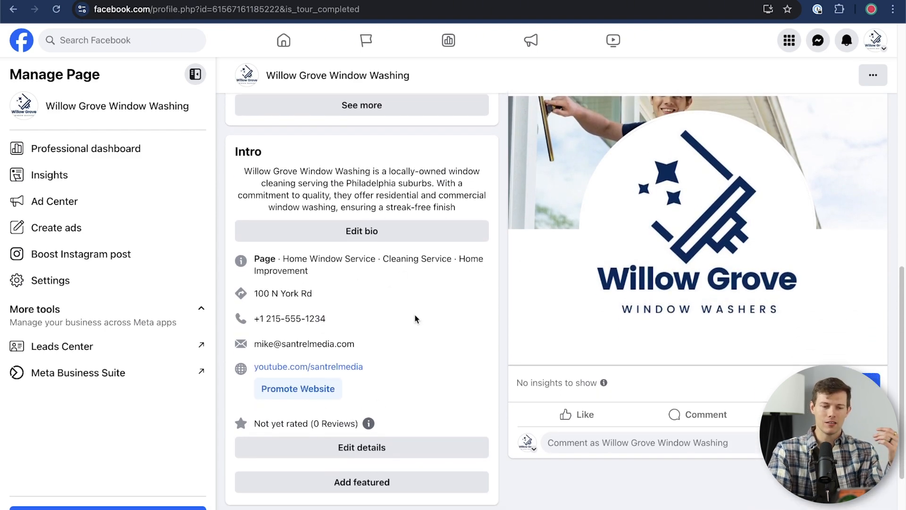
scroll(415, 363, "up", 2)
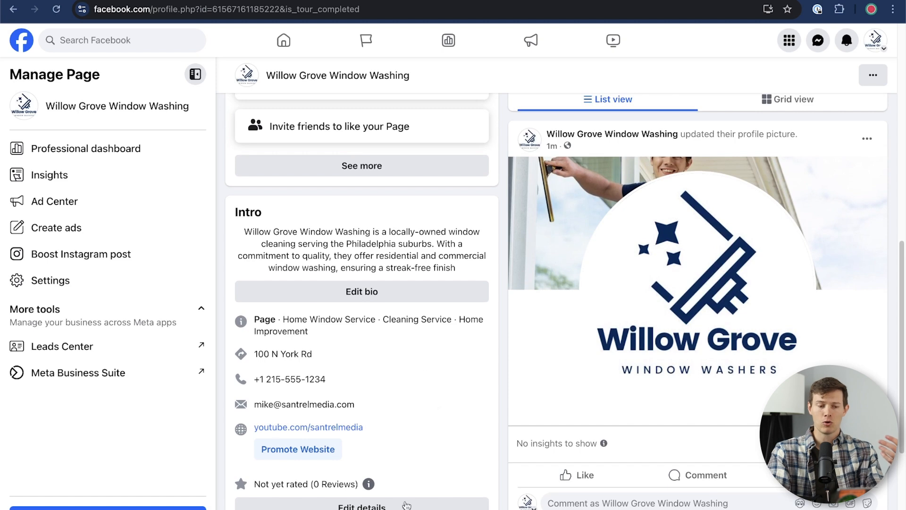
scroll(415, 407, "up", 5)
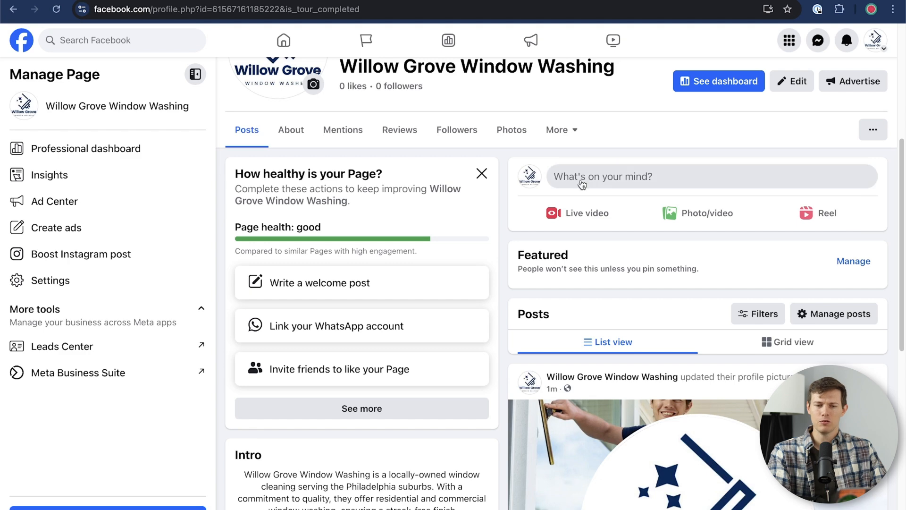
left_click(674, 182)
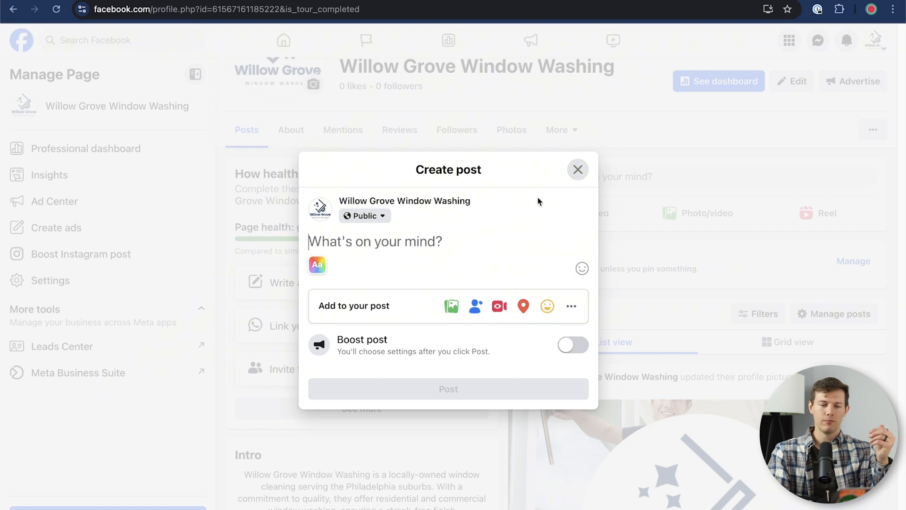
left_click(578, 169)
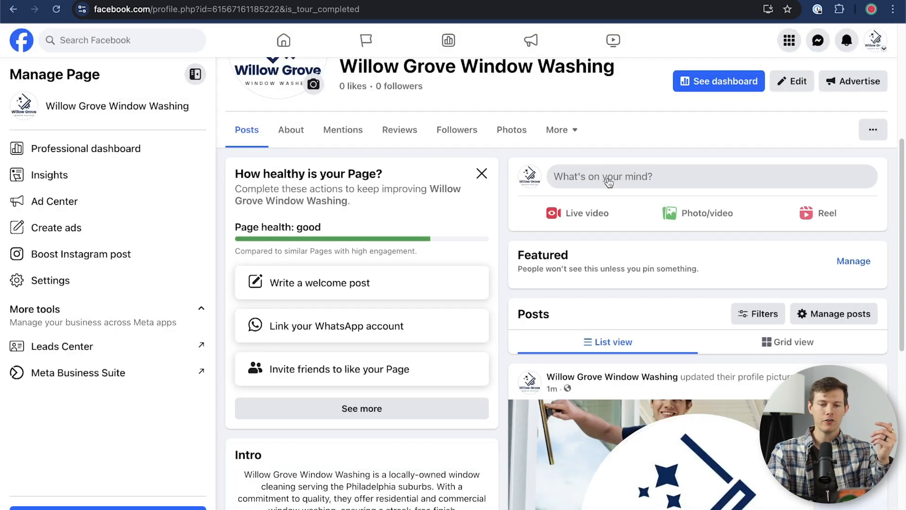